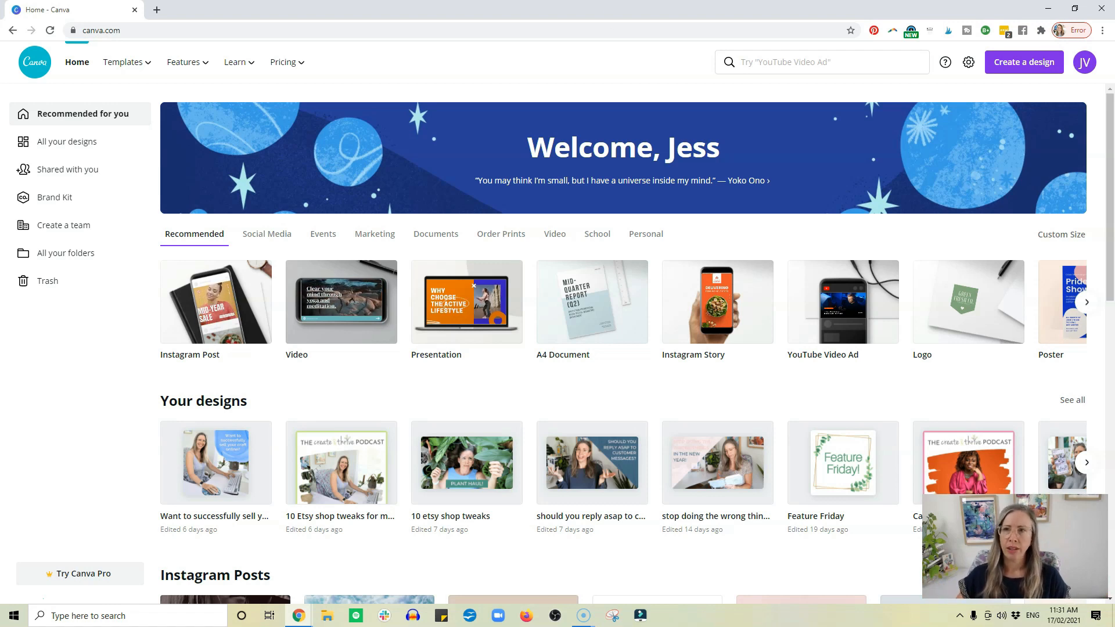
Search for "etsy", choose the Etsy Shop Cover design type, and browse its templates.
click(805, 66)
text(etsy)
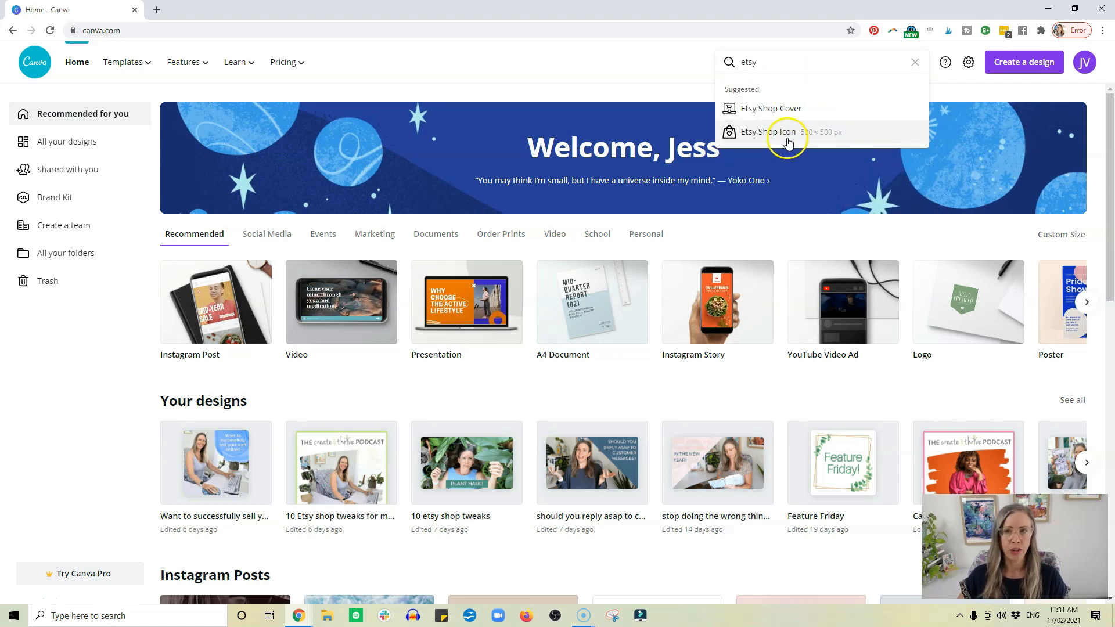
click(778, 111)
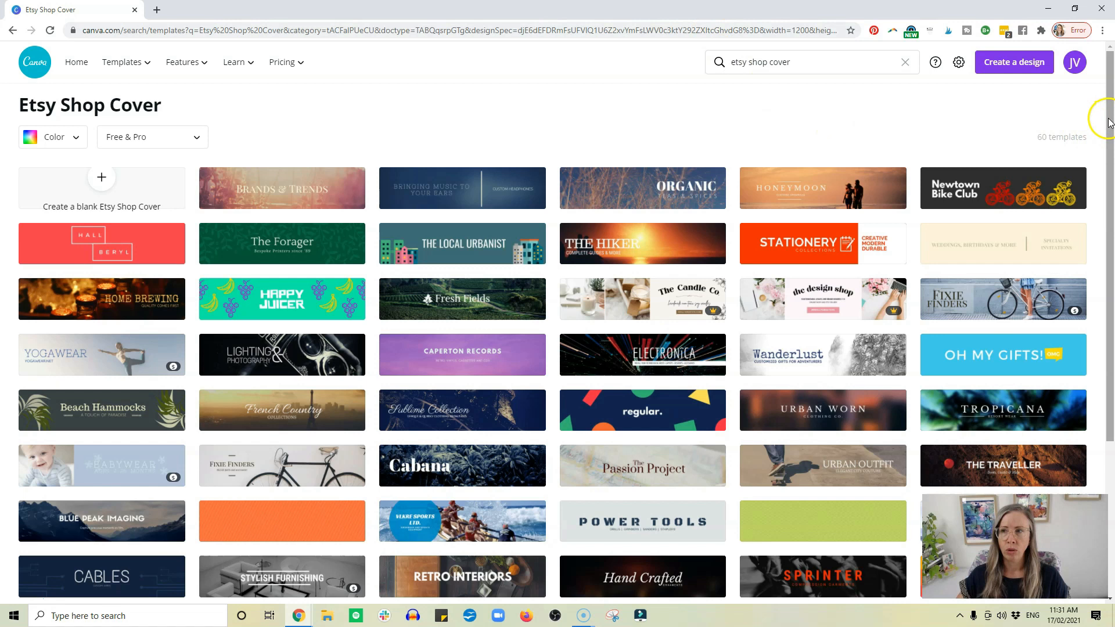
scroll(1095, 120, down, 3)
scroll(557, 325, down, 2)
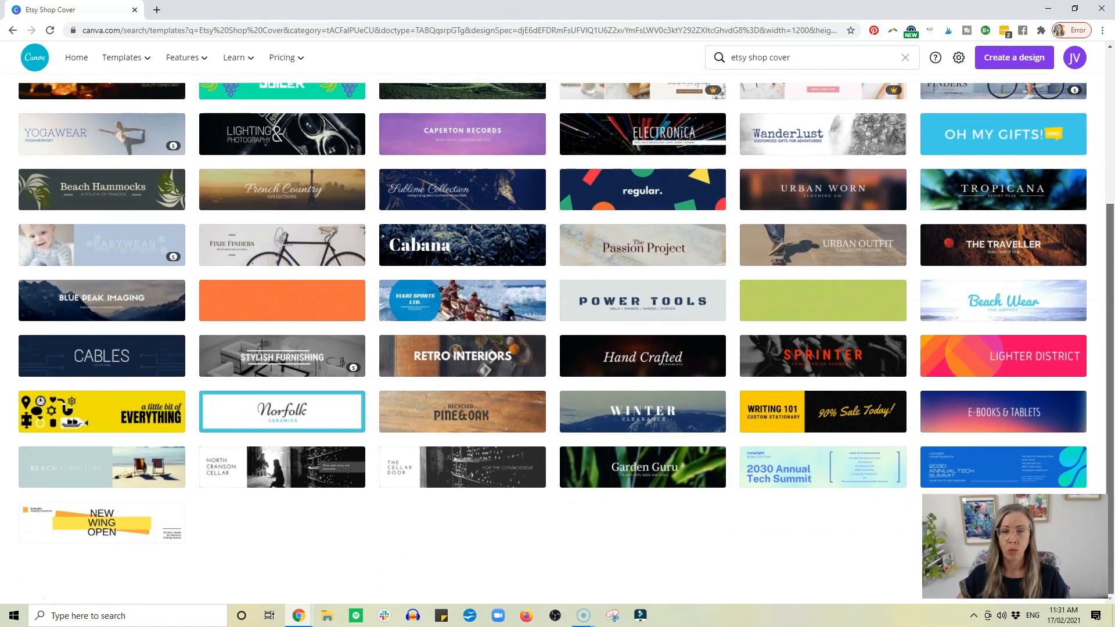
scroll(558, 336, up, 4)
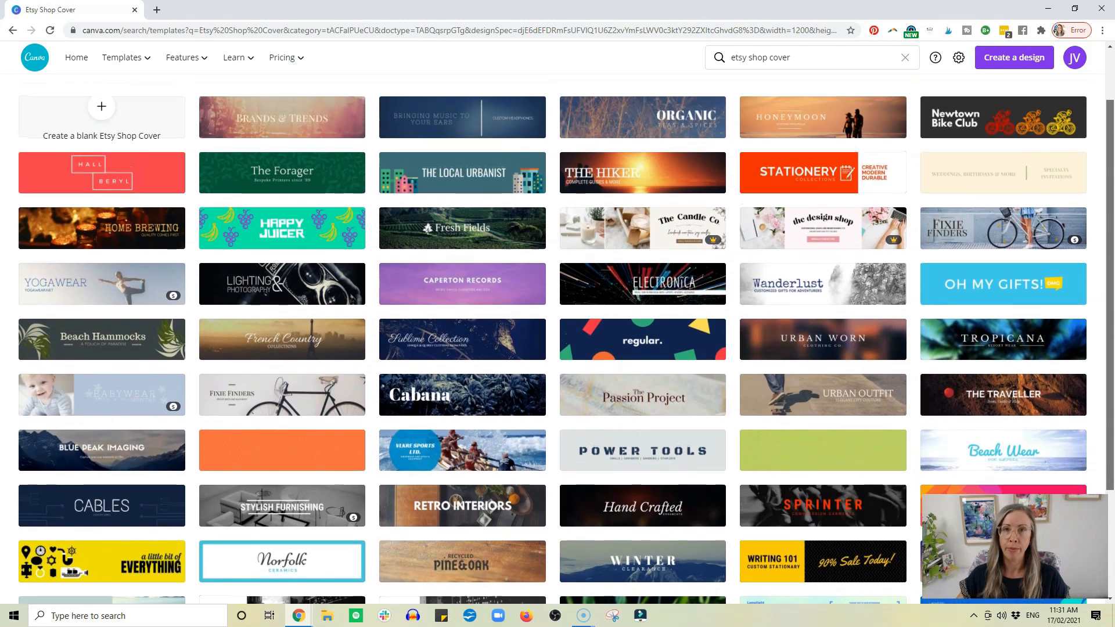
scroll(816, 104, up, 2)
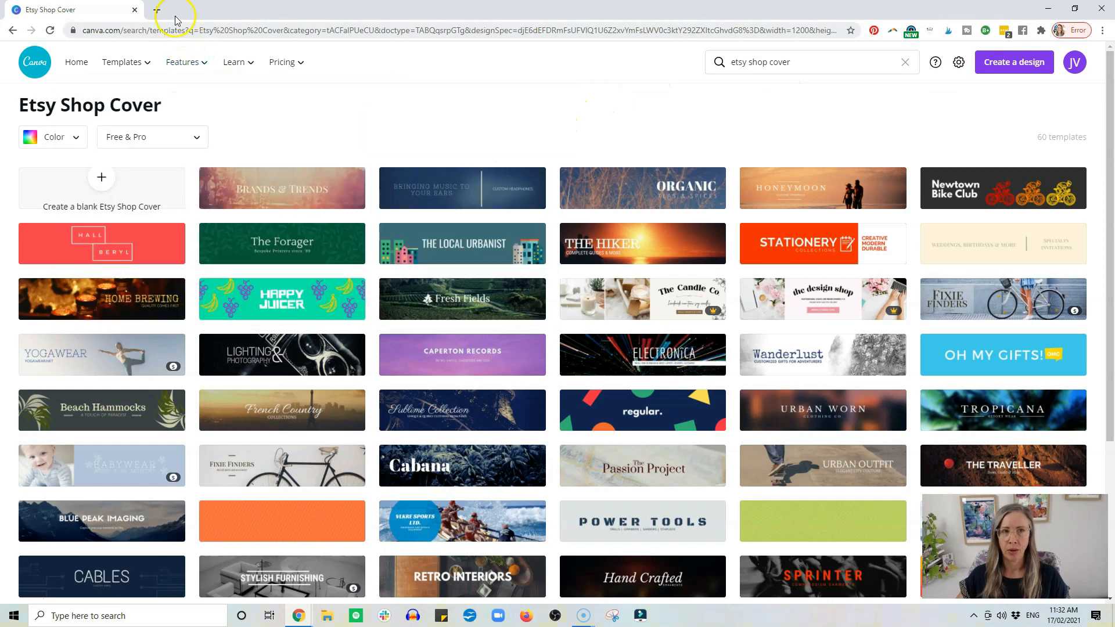
Open the Epheriell Etsy shop in a new browser tab and start editing its banner.
click(157, 10)
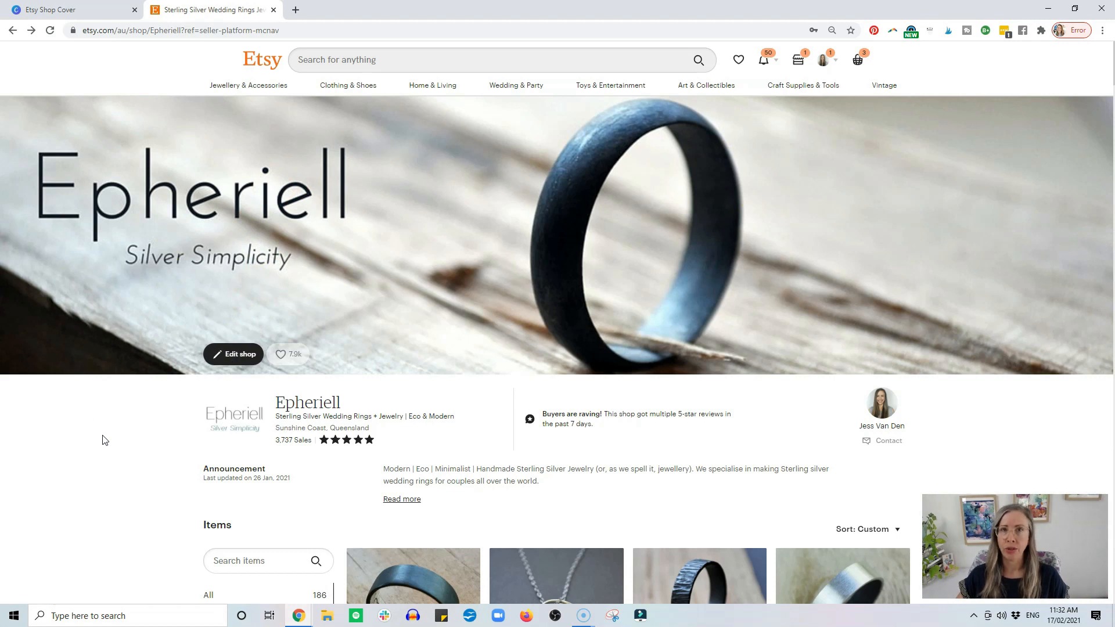
click(226, 360)
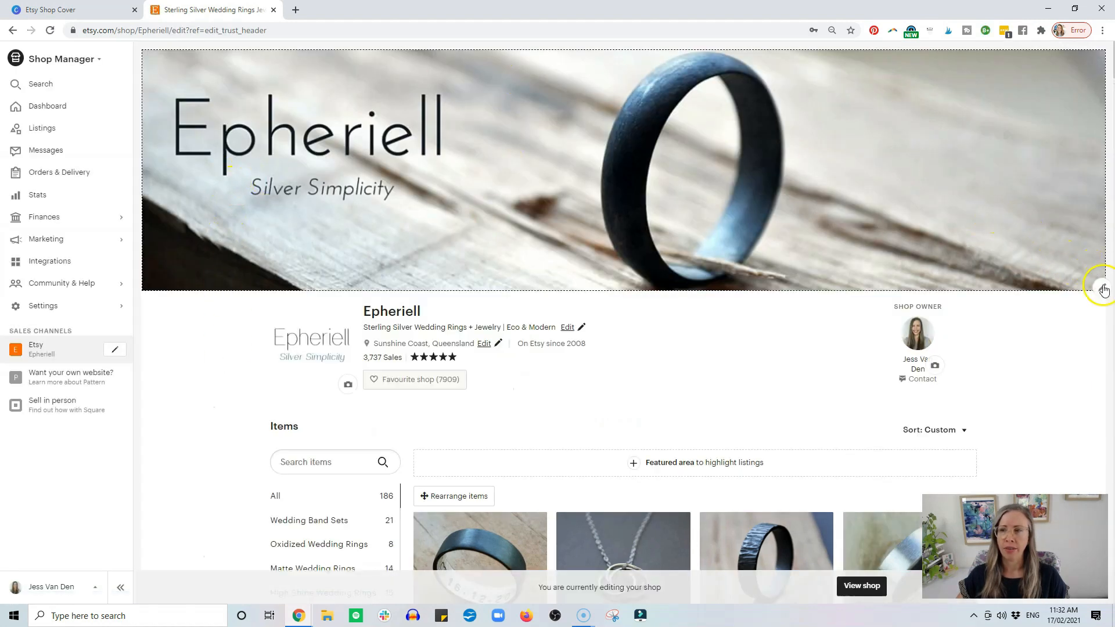
click(1102, 289)
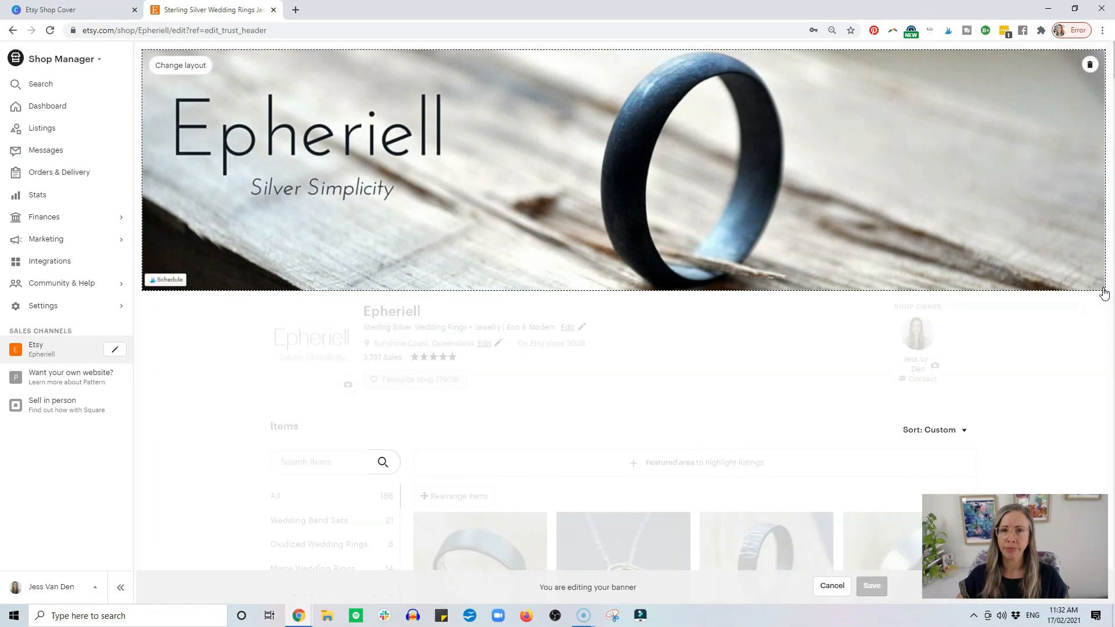
Check the minimum image sizes of the Big Banner and Mini Banner styles, apply Big Banner, and close the Etsy tab.
click(198, 65)
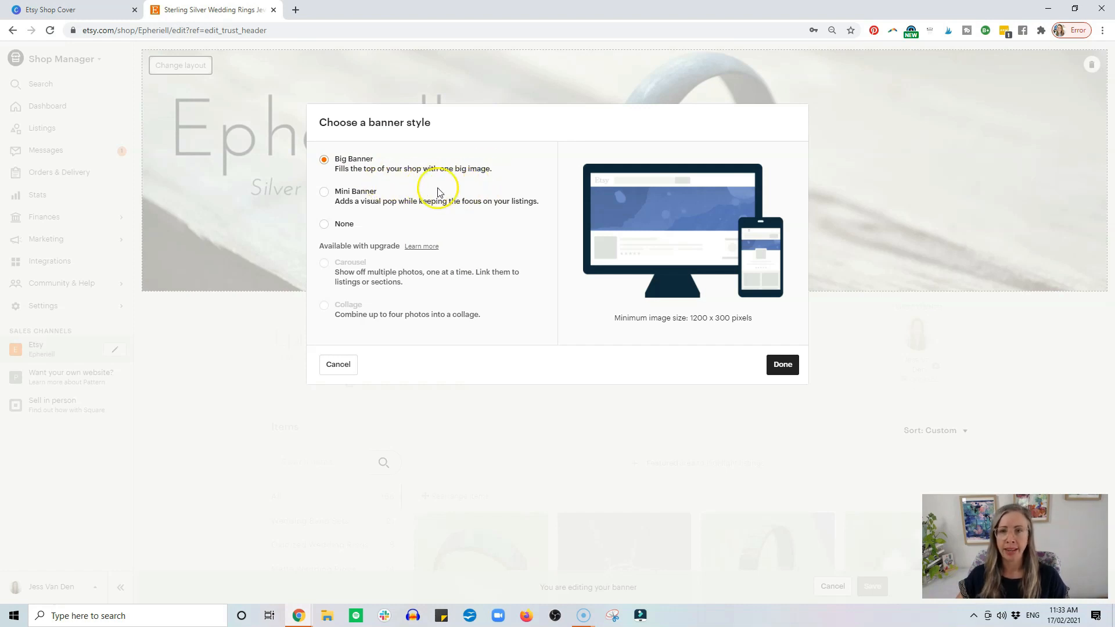
click(324, 192)
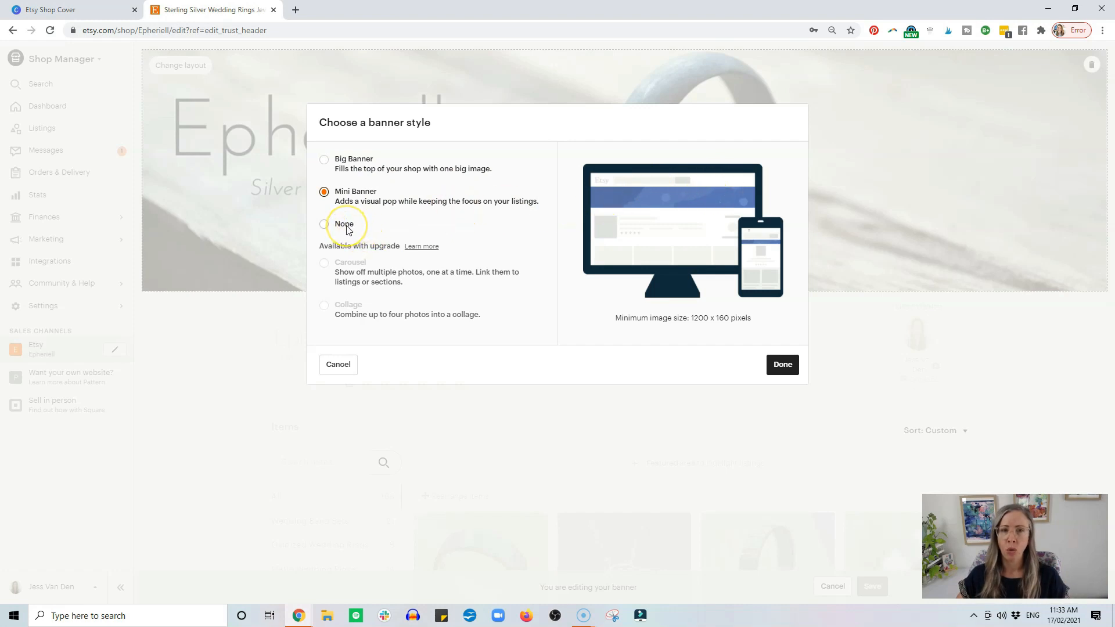
click(324, 159)
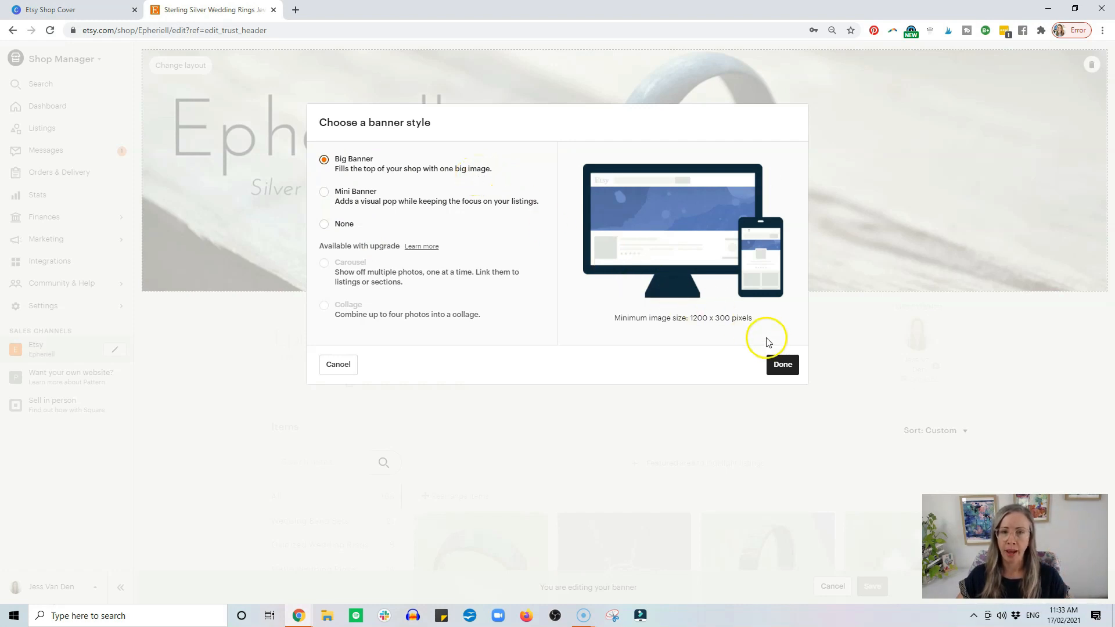
click(782, 364)
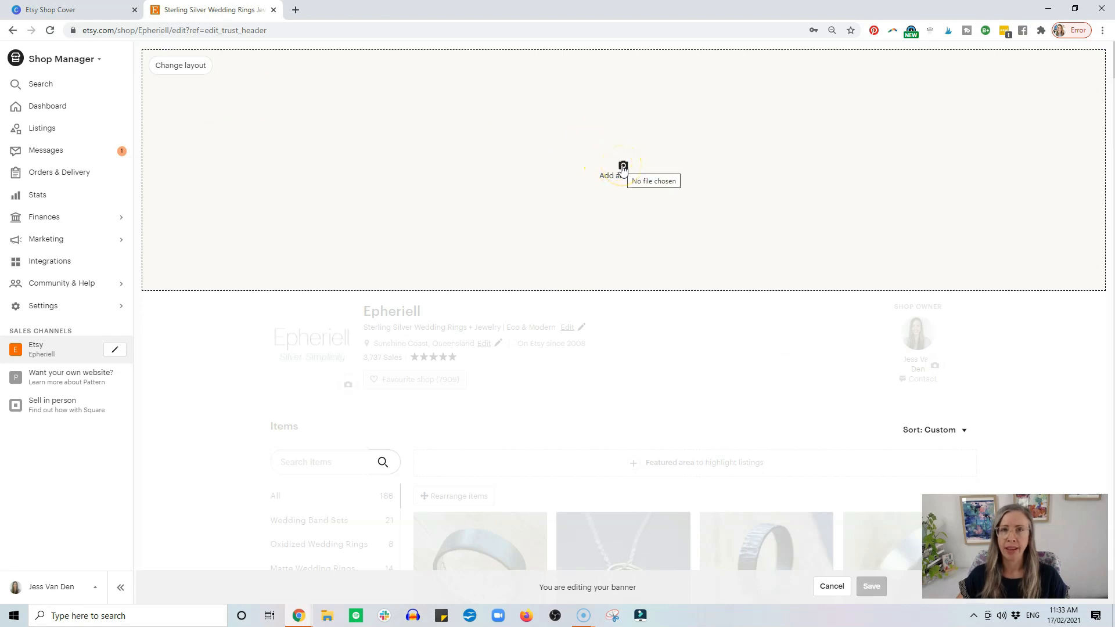
click(620, 170)
click(274, 9)
Create a blank Etsy Shop Cover design and look through the suggested banner templates.
click(1110, 108)
mouse_move(1110, 107)
mouse_down()
mouse_move(1112, 261)
mouse_move(1111, 107)
mouse_up()
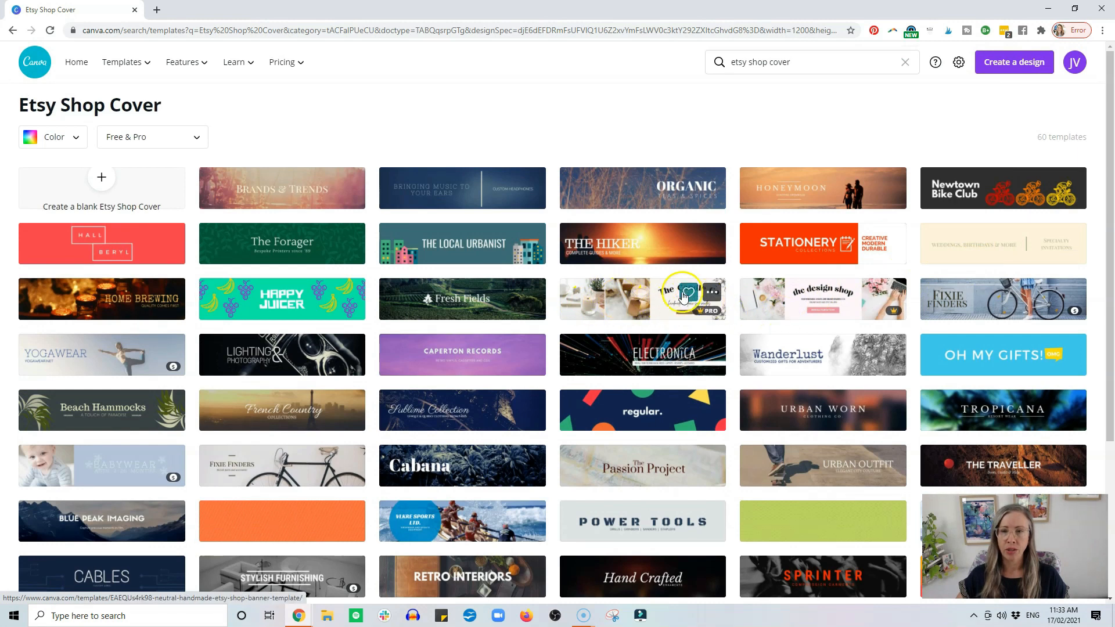
mouse_move(1107, 179)
mouse_down()
mouse_move(1105, 366)
mouse_move(1109, 162)
mouse_up()
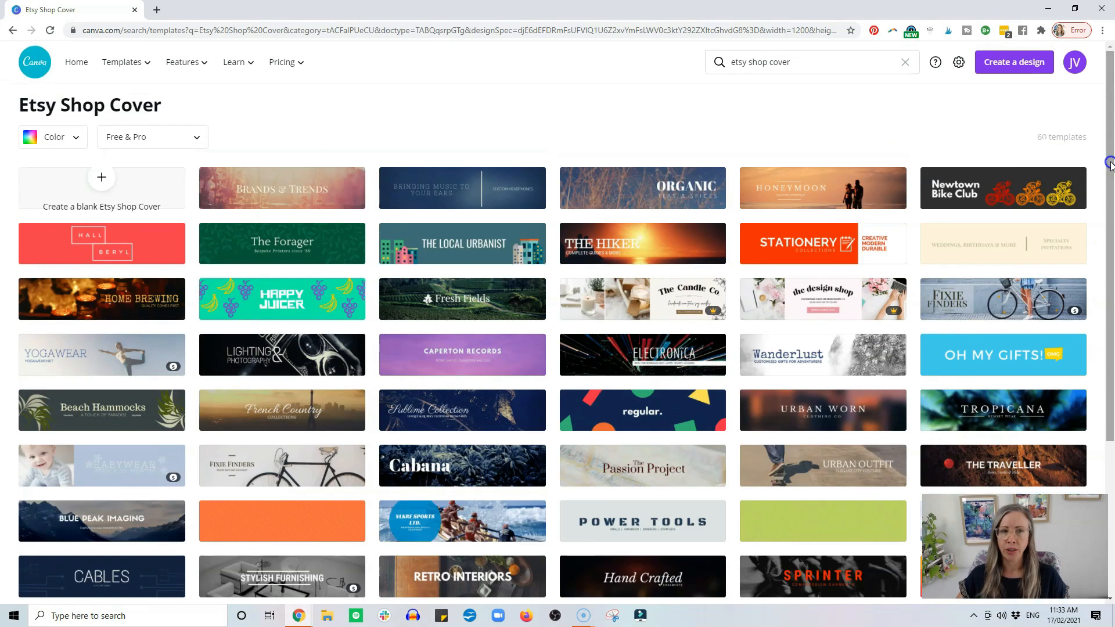
click(147, 187)
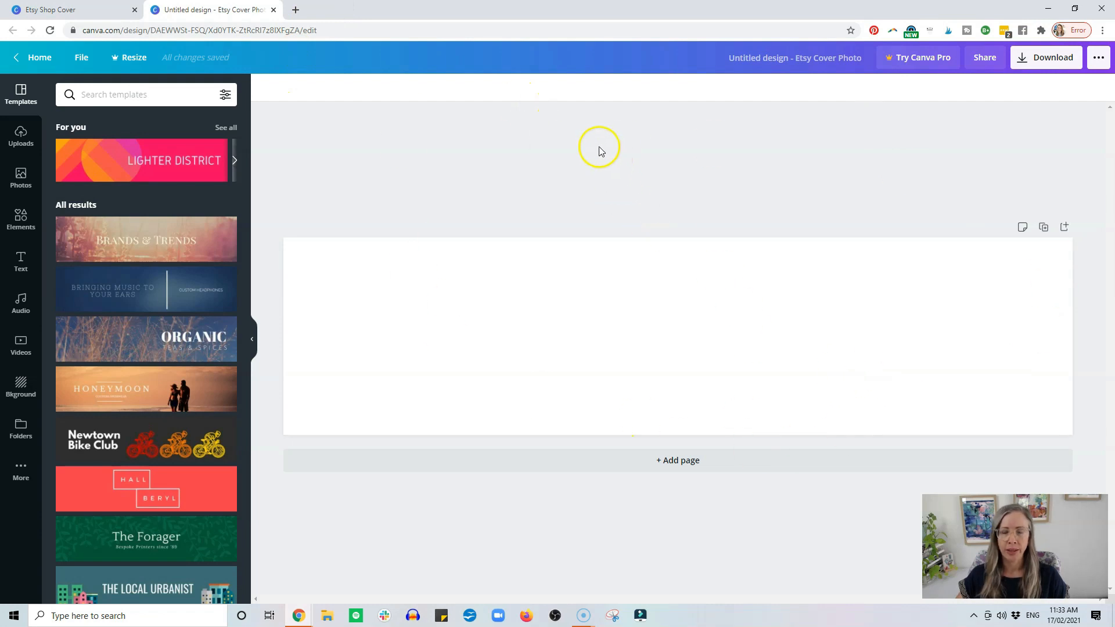
scroll(200, 282, down, 8)
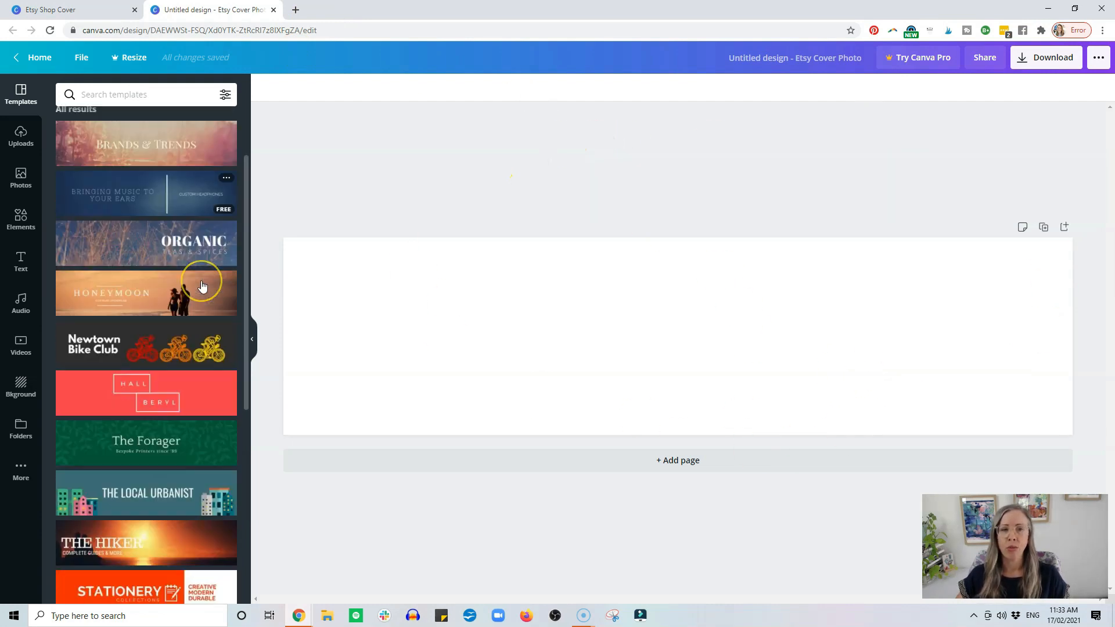
scroll(201, 286, down, 8)
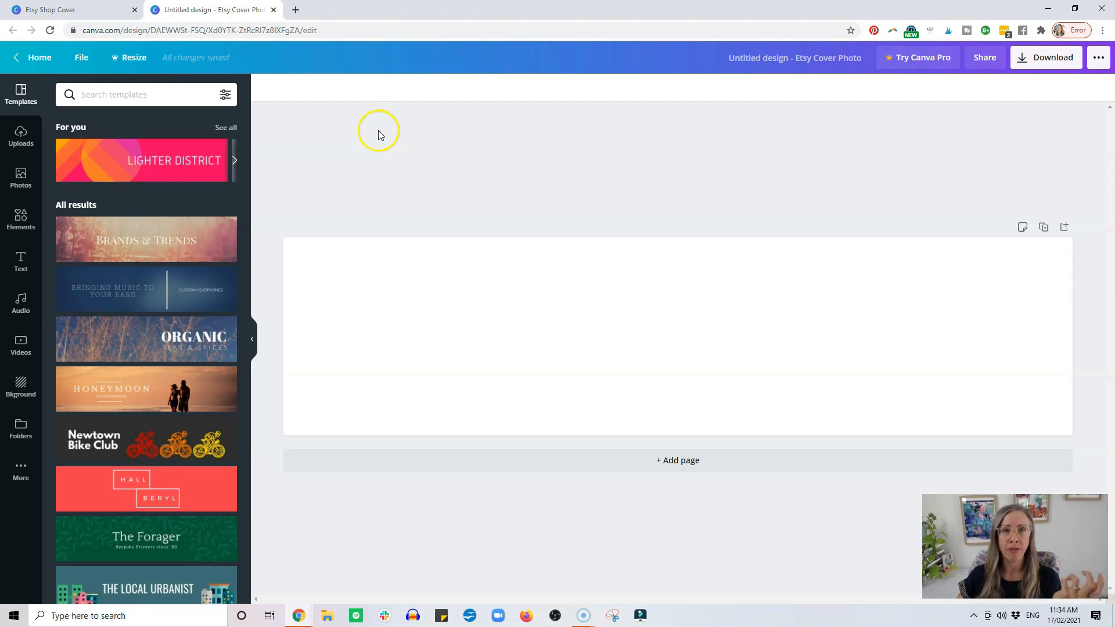
Upload the rings photo 20160323_124603 from the Epheriell Dropbox folder on the device.
click(19, 137)
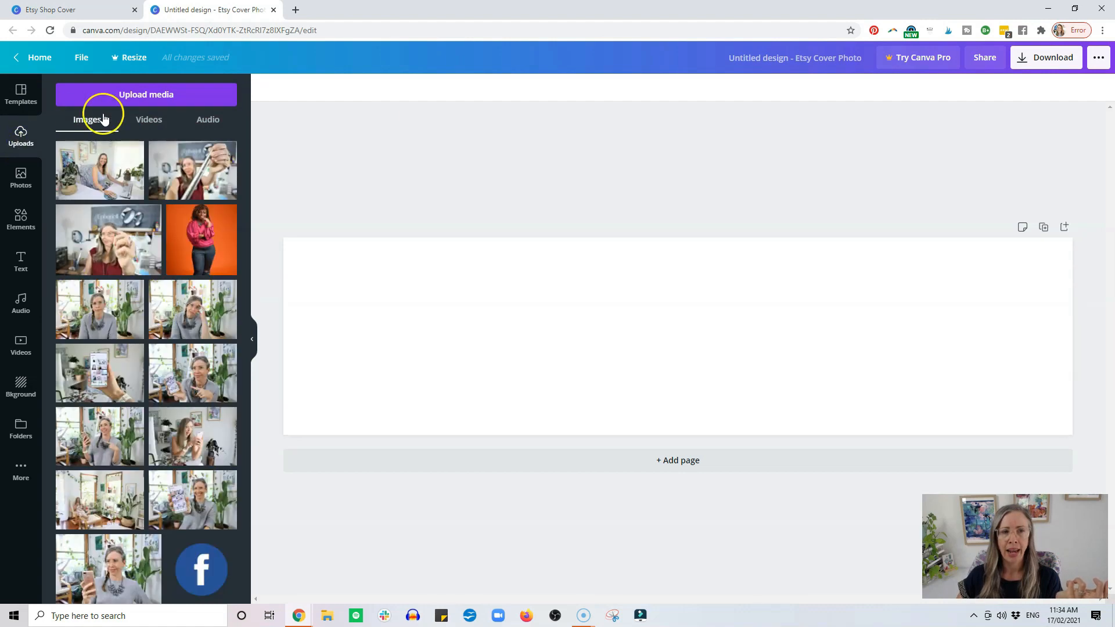
click(154, 94)
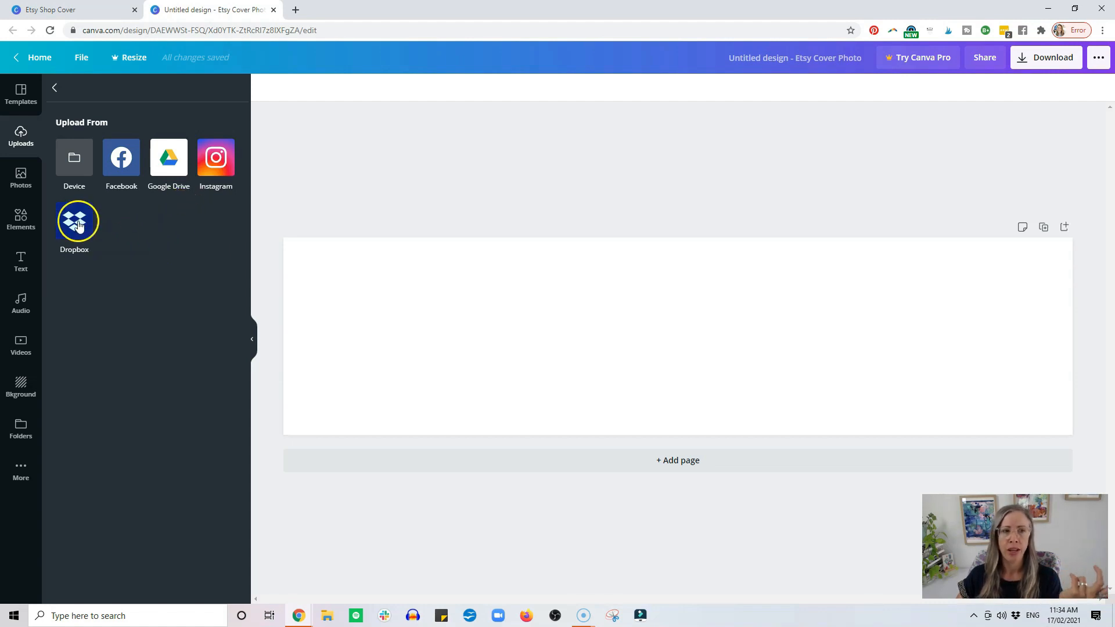
click(78, 178)
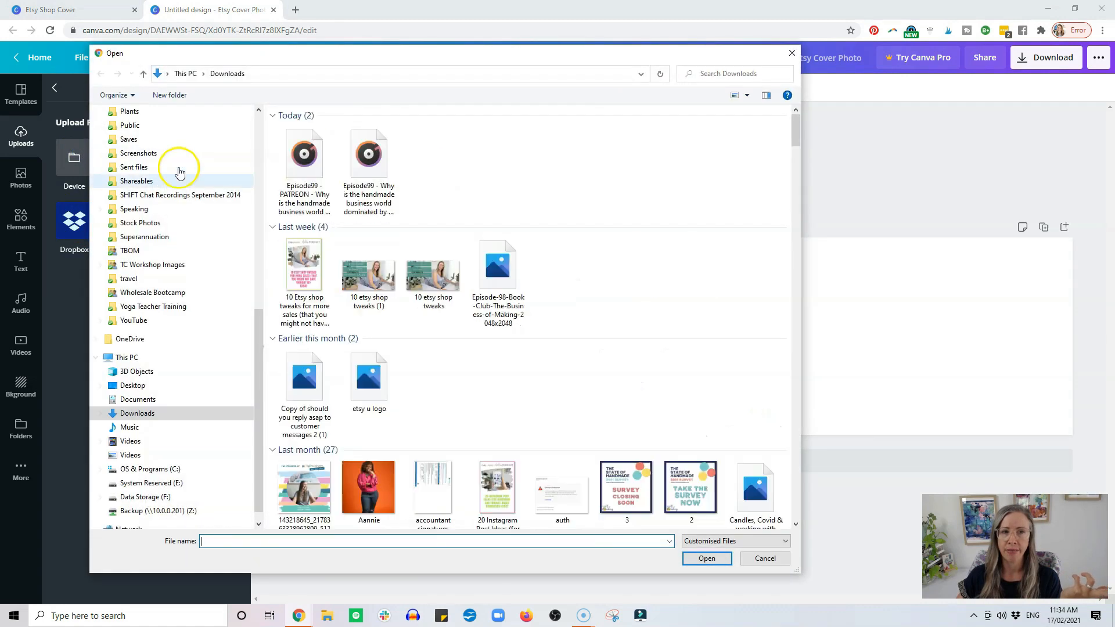
scroll(199, 299, up, 10)
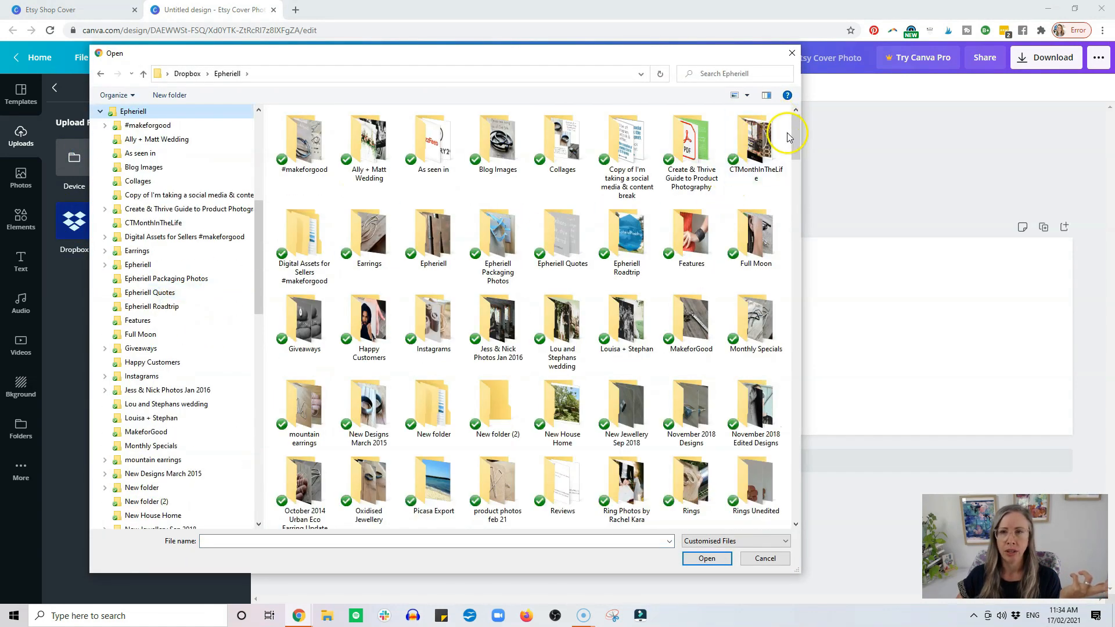
drag(794, 139, 786, 311)
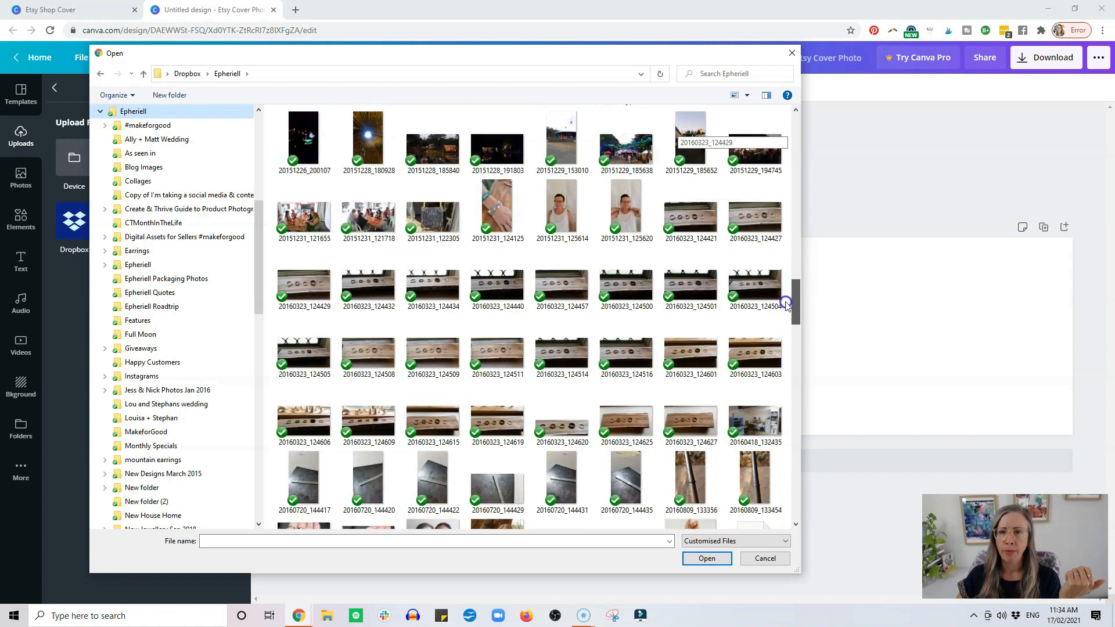
drag(672, 54, 712, 495)
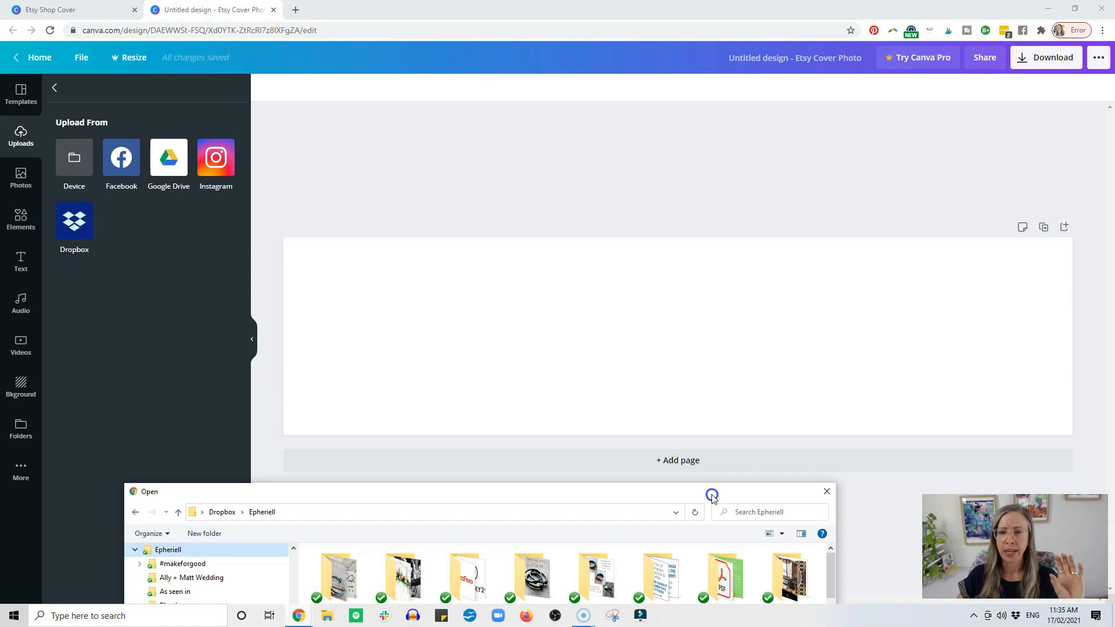
drag(712, 494, 671, 60)
scroll(671, 233, down, 10)
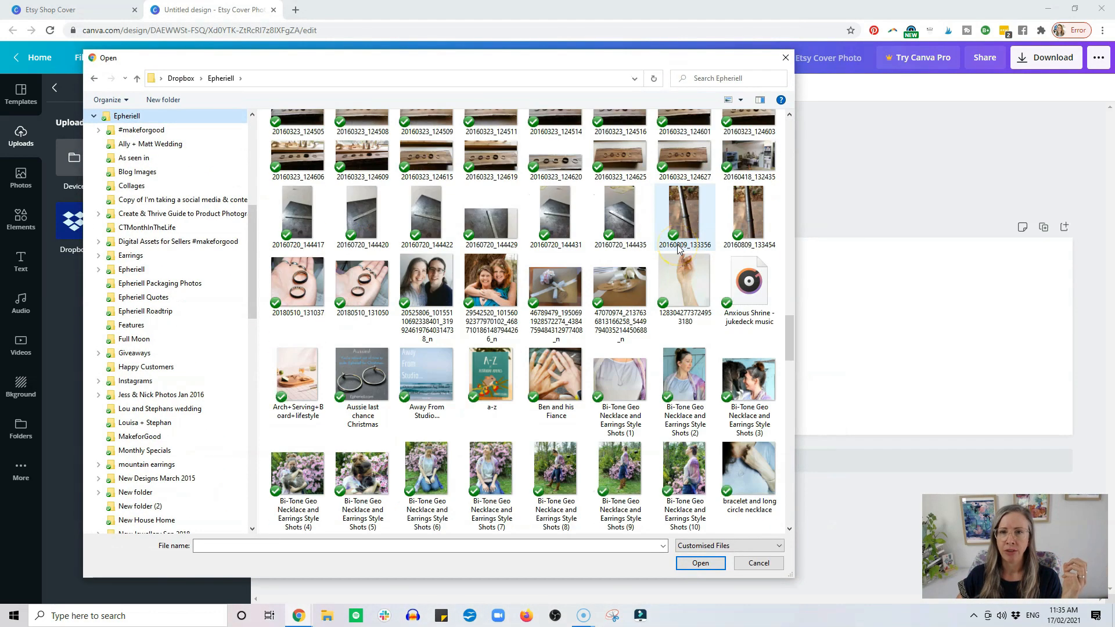
scroll(677, 248, up, 3)
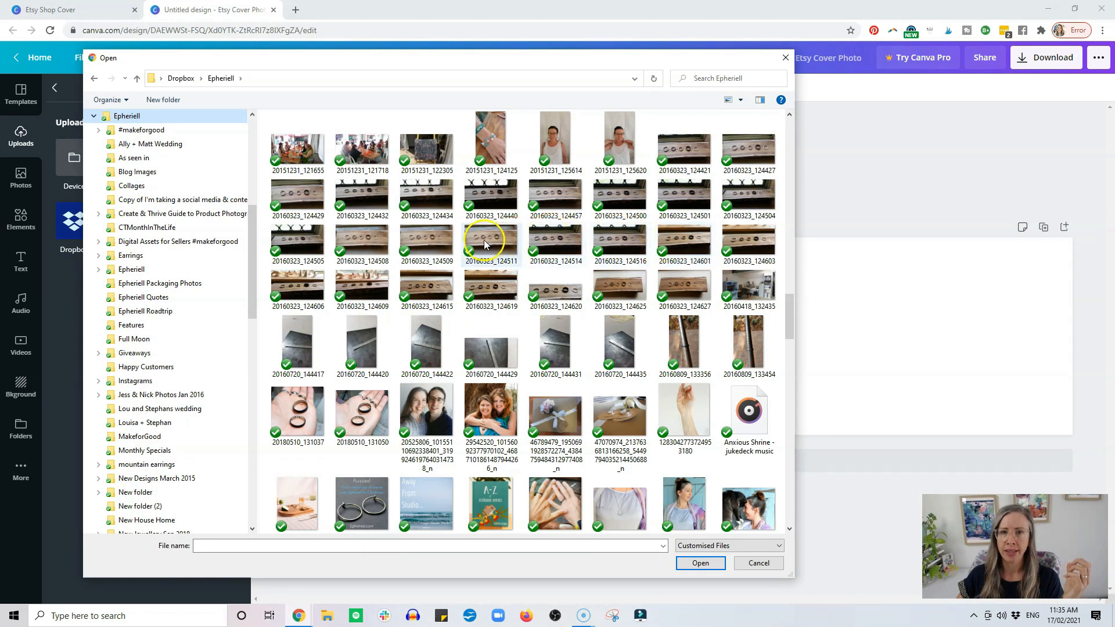
double_click(749, 248)
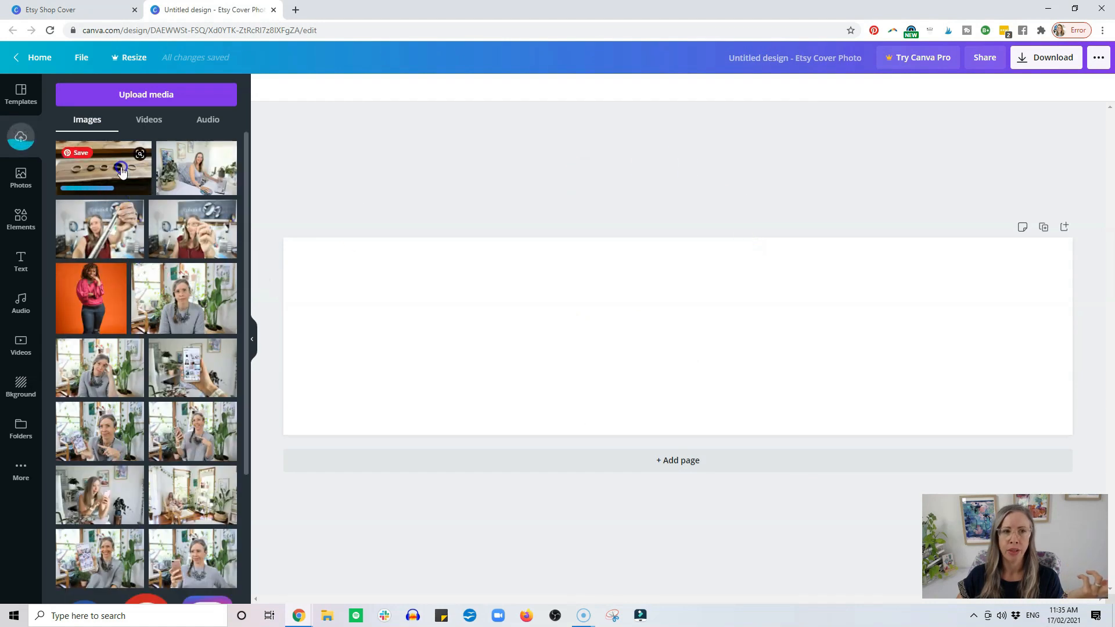
Place the uploaded rings photo on the blank cover and enlarge and reposition it so it fills the whole banner.
drag(118, 169, 463, 298)
drag(398, 402, 247, 499)
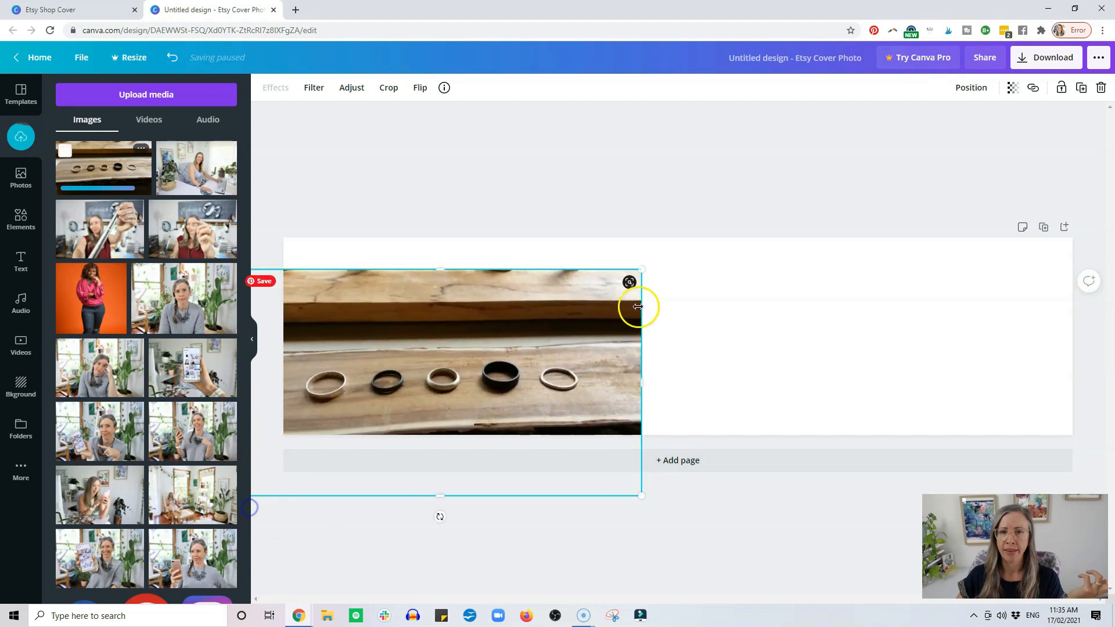
drag(639, 269, 948, 207)
drag(660, 331, 657, 355)
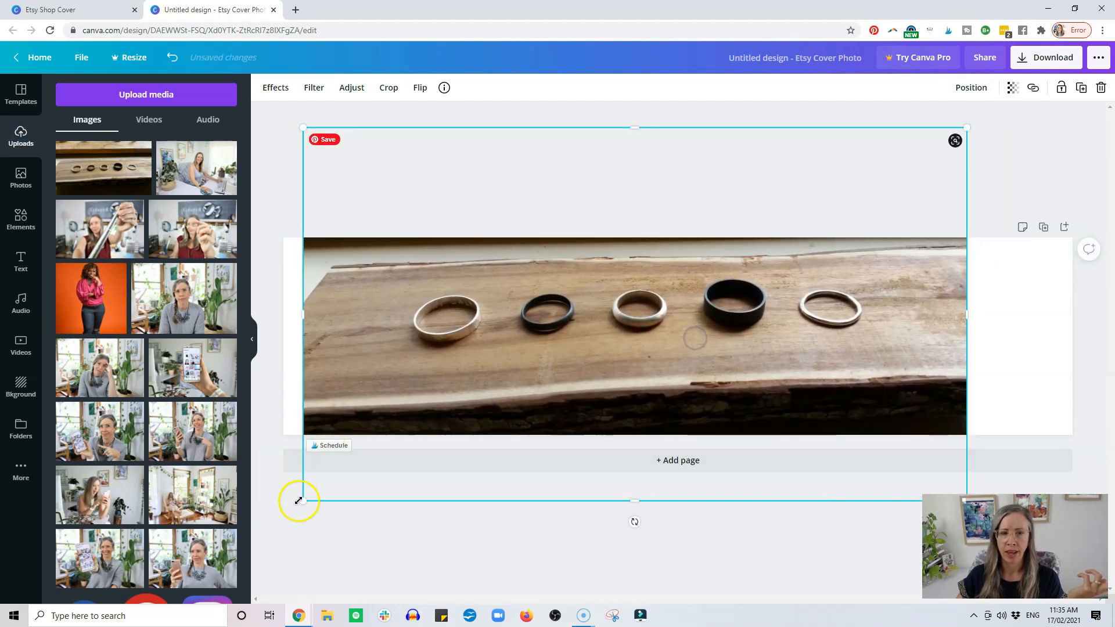
drag(304, 500, 258, 583)
drag(945, 124, 1074, 104)
drag(741, 311, 740, 311)
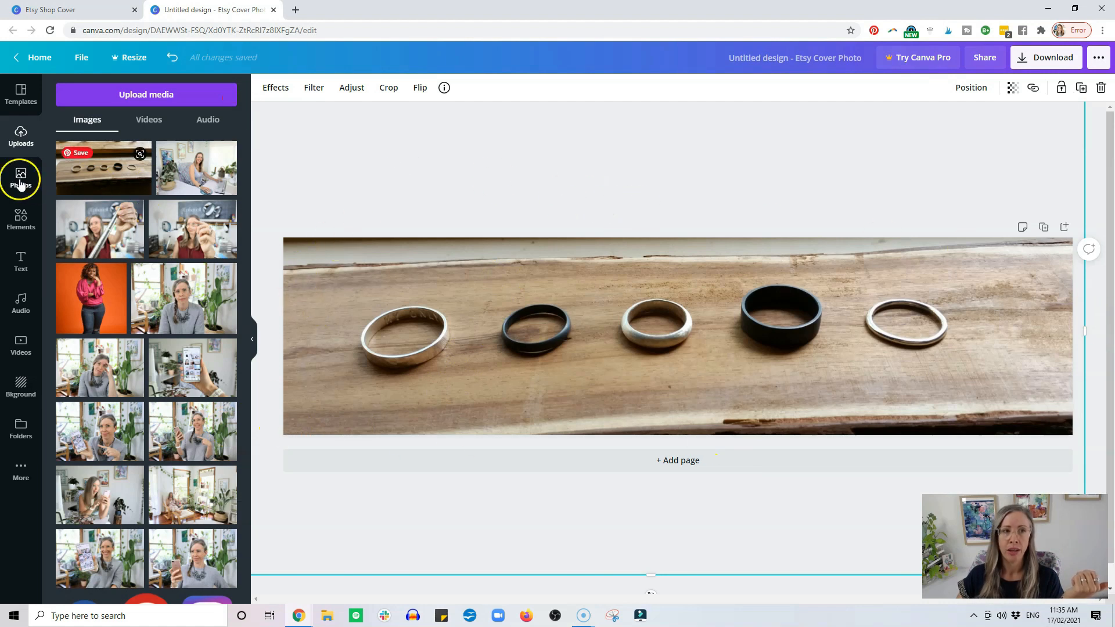
Add a circular frame over the leftmost ring and fill it with the uploaded photo of the woman in maroon holding up a ring.
click(20, 219)
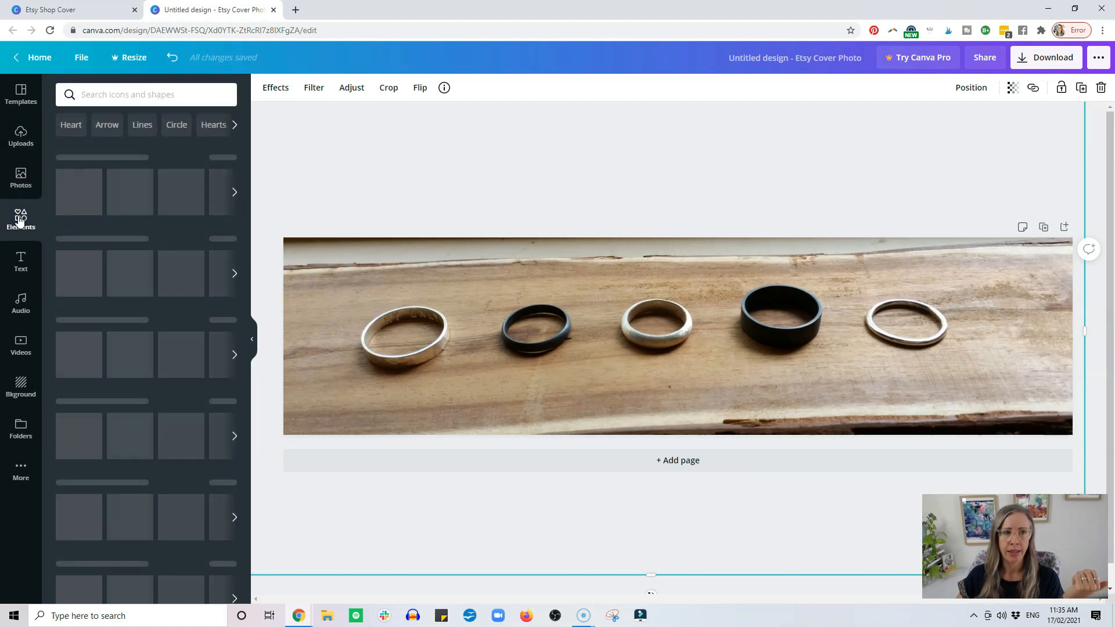
click(224, 482)
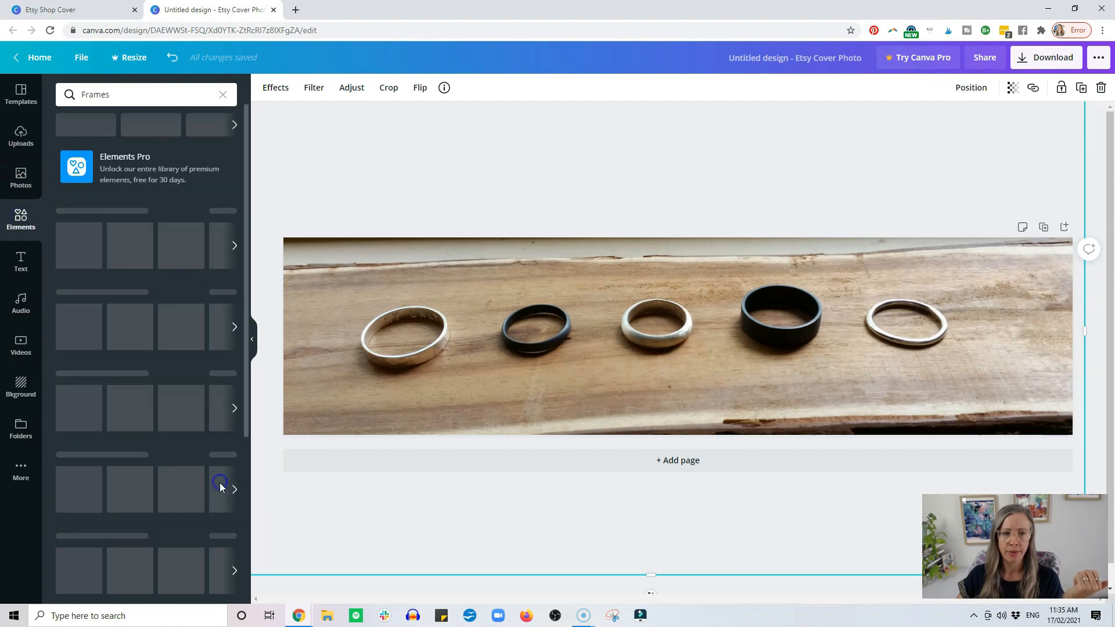
drag(92, 224, 594, 343)
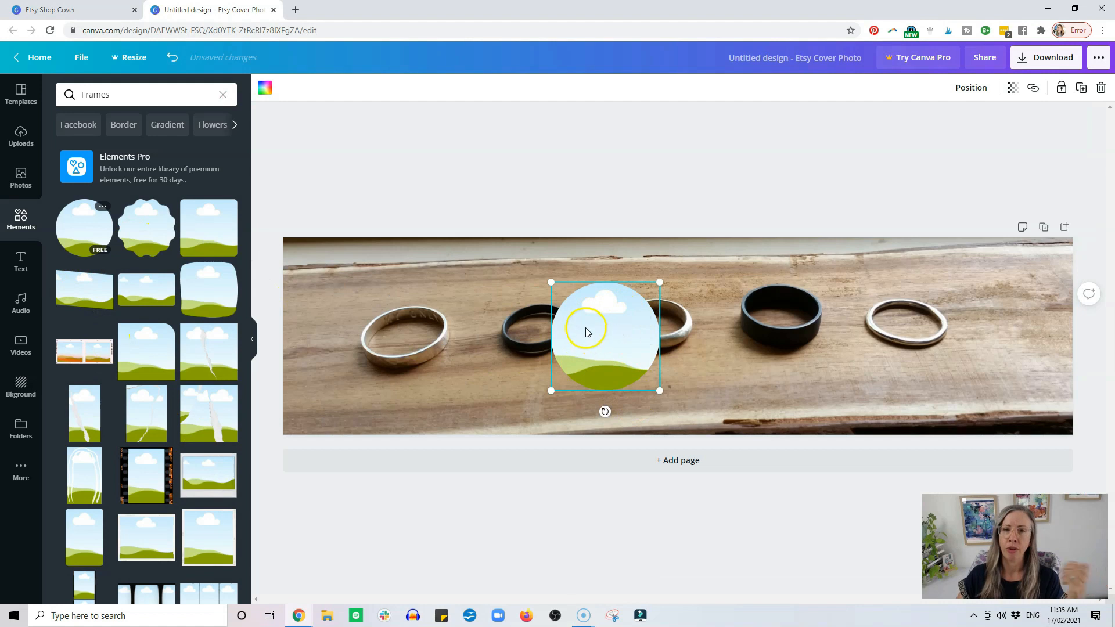
drag(602, 332, 418, 333)
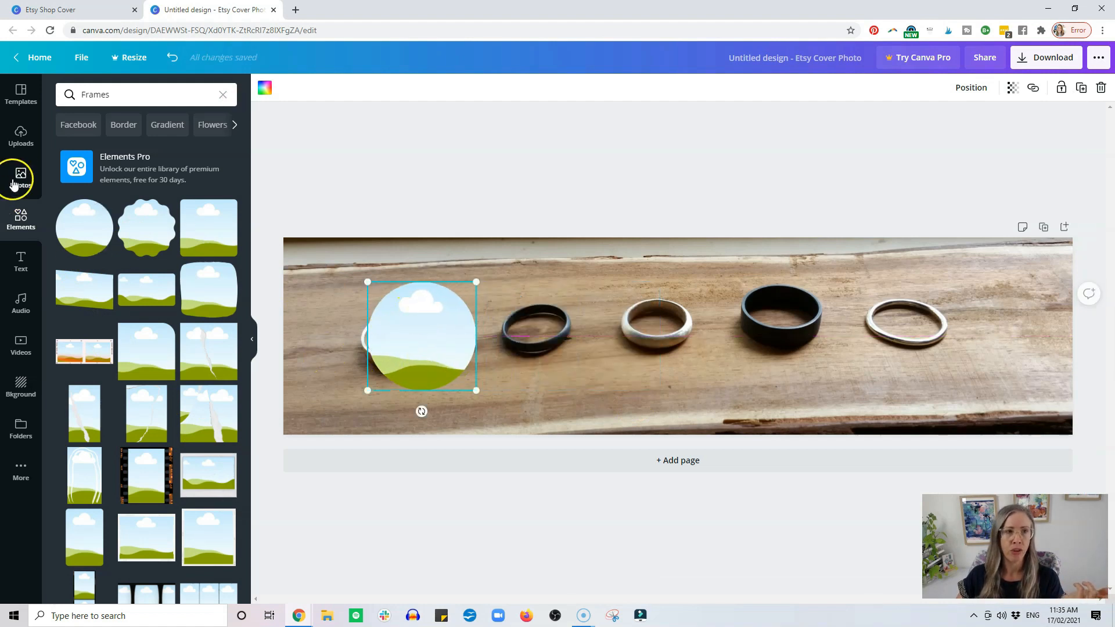
click(20, 144)
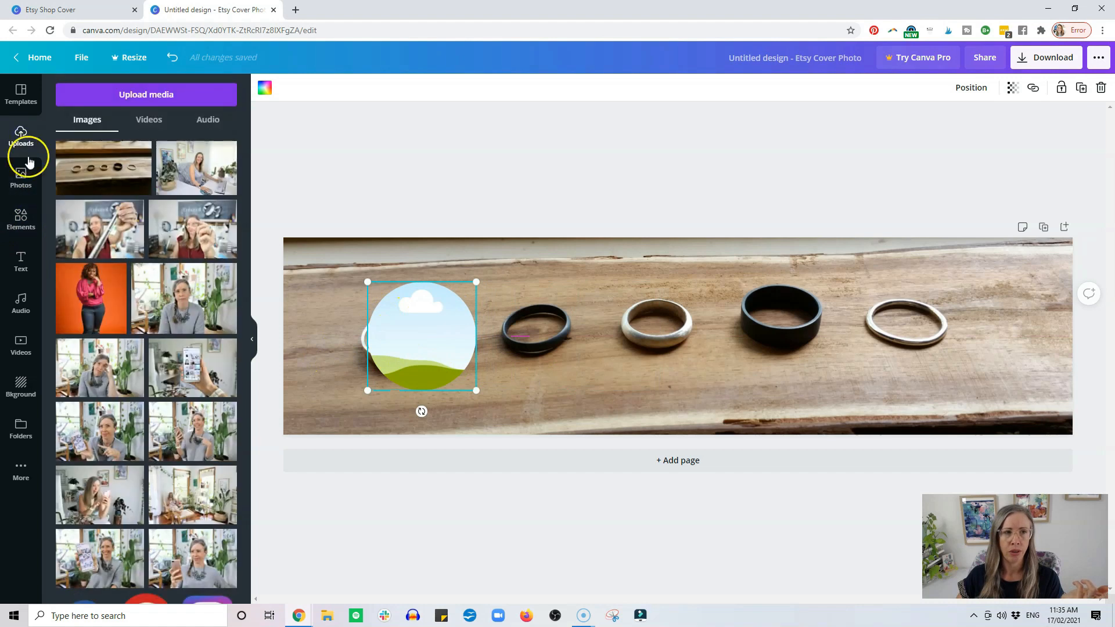
drag(192, 243, 427, 346)
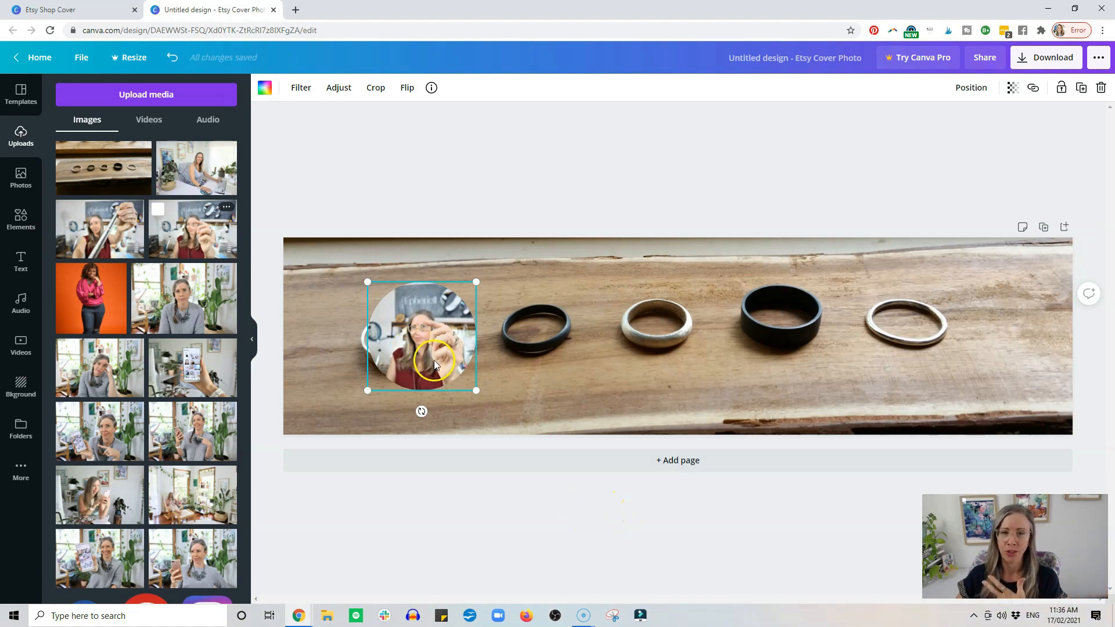
Delete the portrait photo and its circular frame from the banner.
key(Delete)
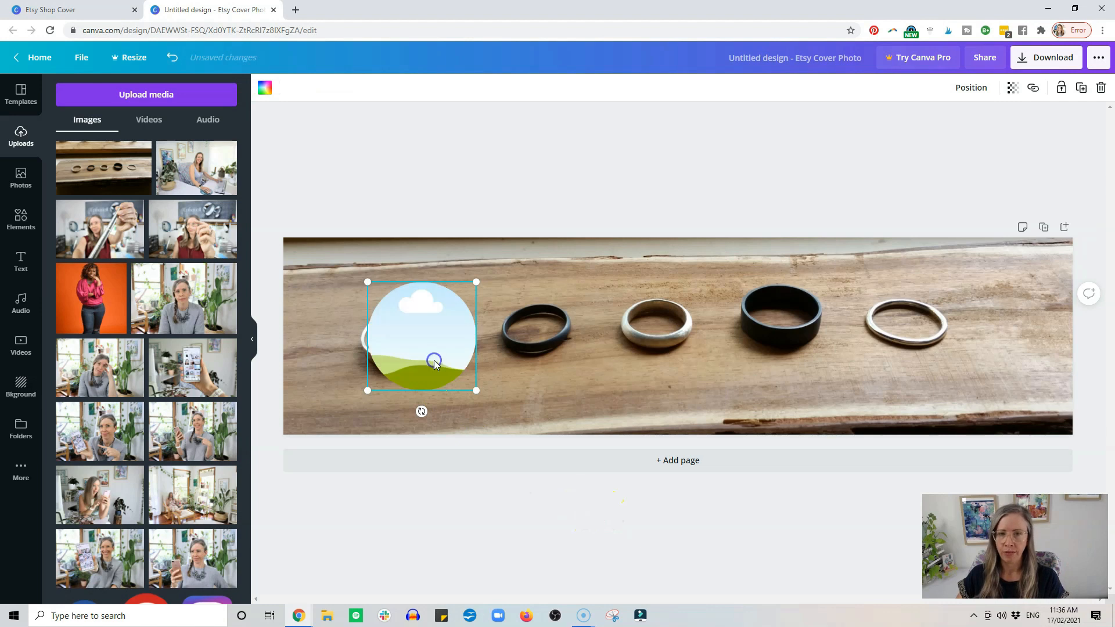
key(Delete)
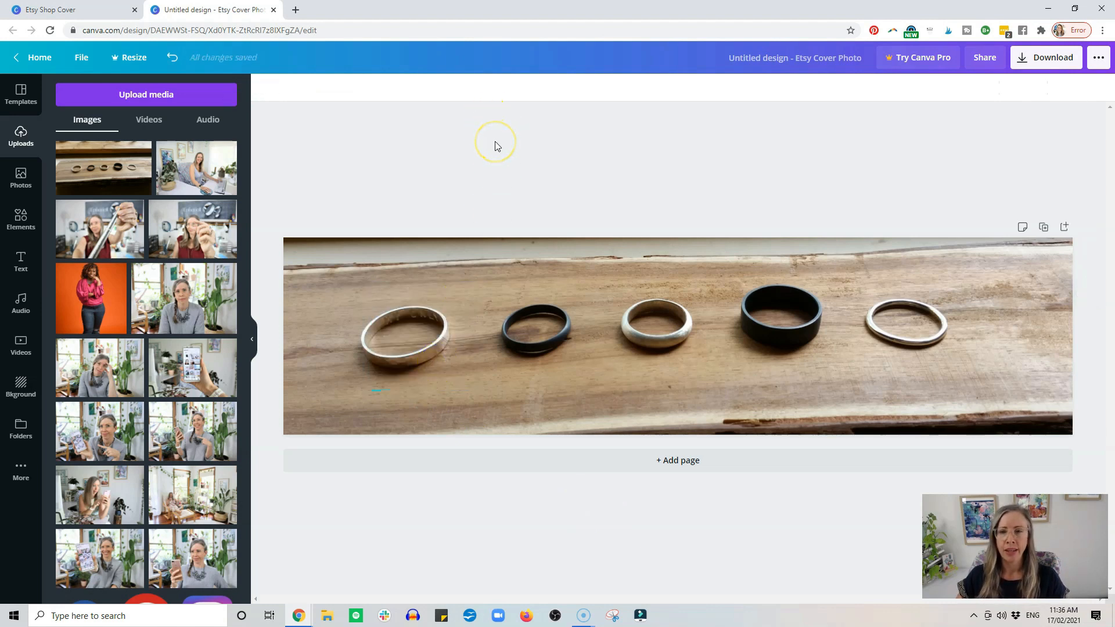
Enlarge the background rings photo within its crop and reposition it so the five rings spread across the banner.
click(476, 291)
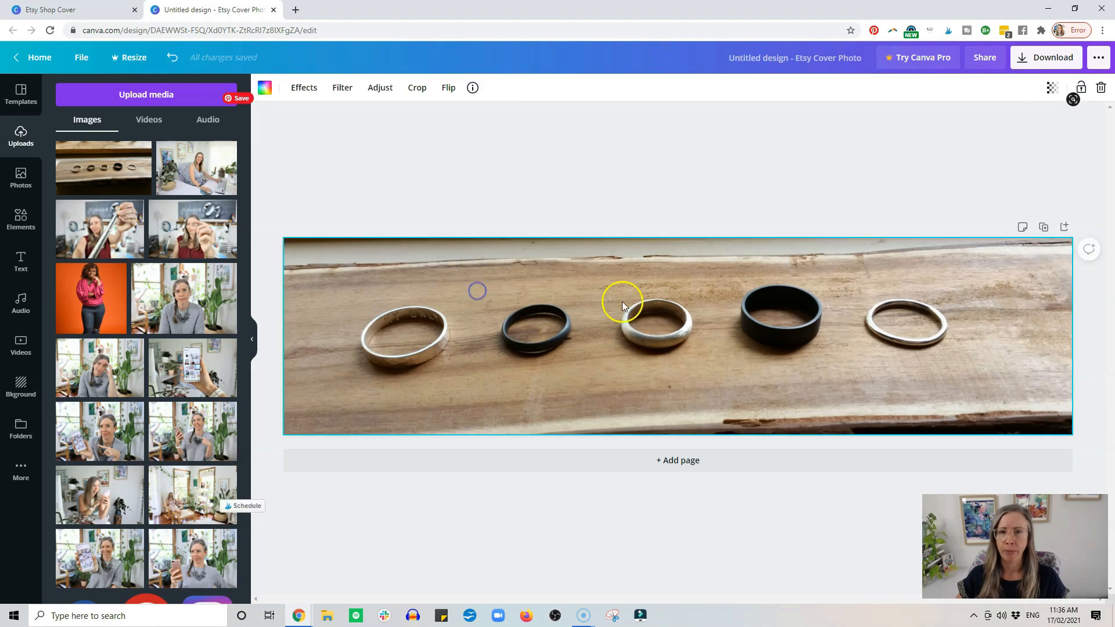
double_click(761, 311)
drag(760, 311, 702, 385)
drag(1079, 162, 1114, 72)
drag(879, 313, 827, 299)
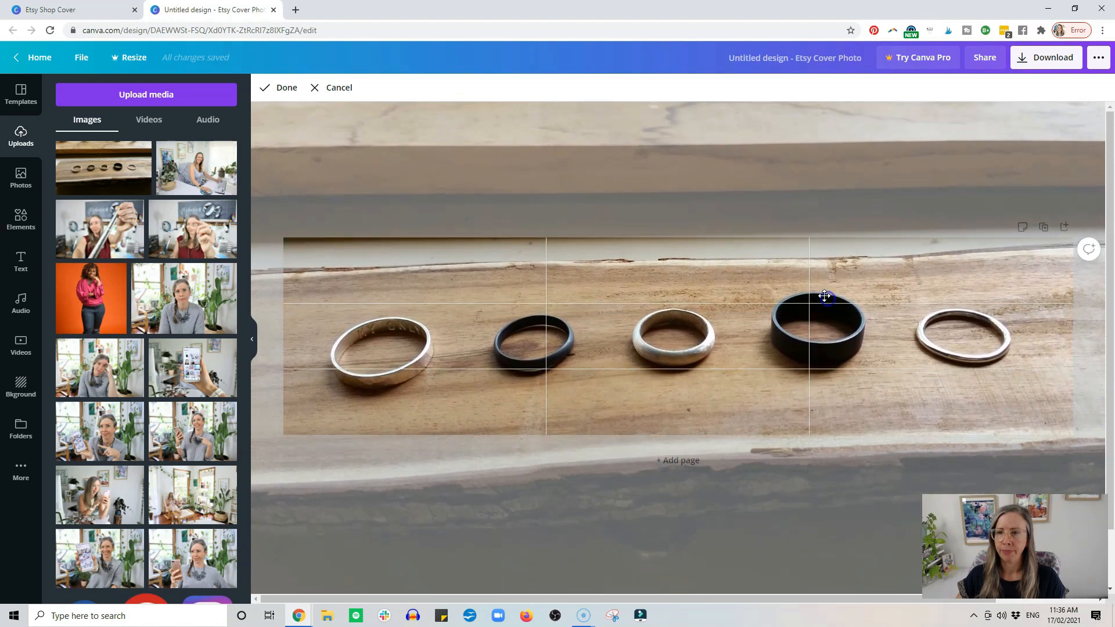
click(266, 88)
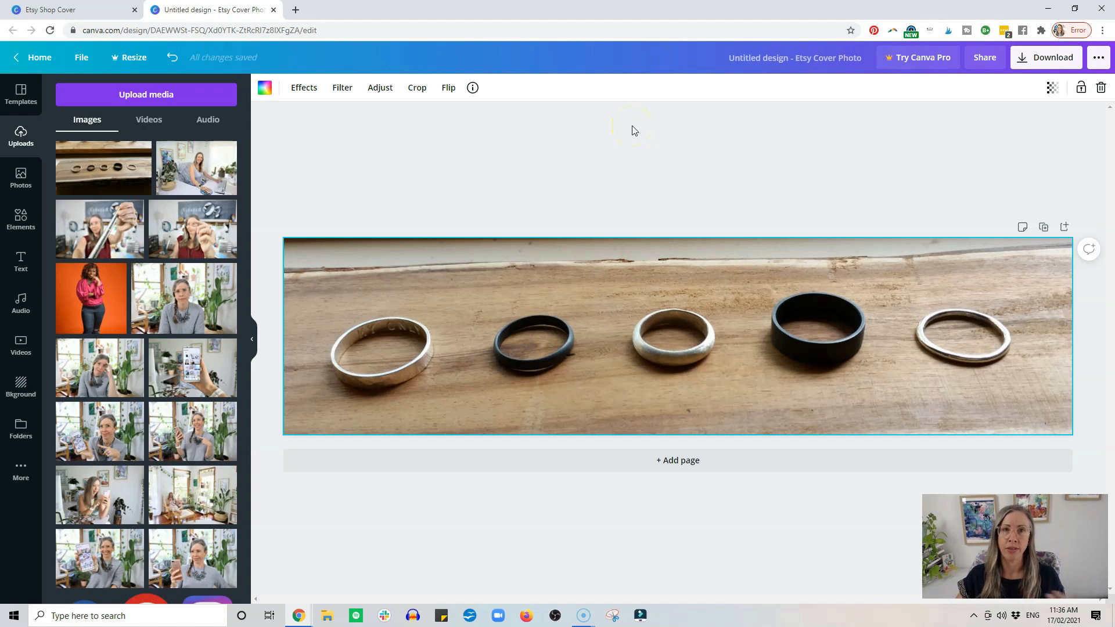
Shift the rings photo slightly upward within the banner crop to leave more wood showing below the rings.
click(637, 327)
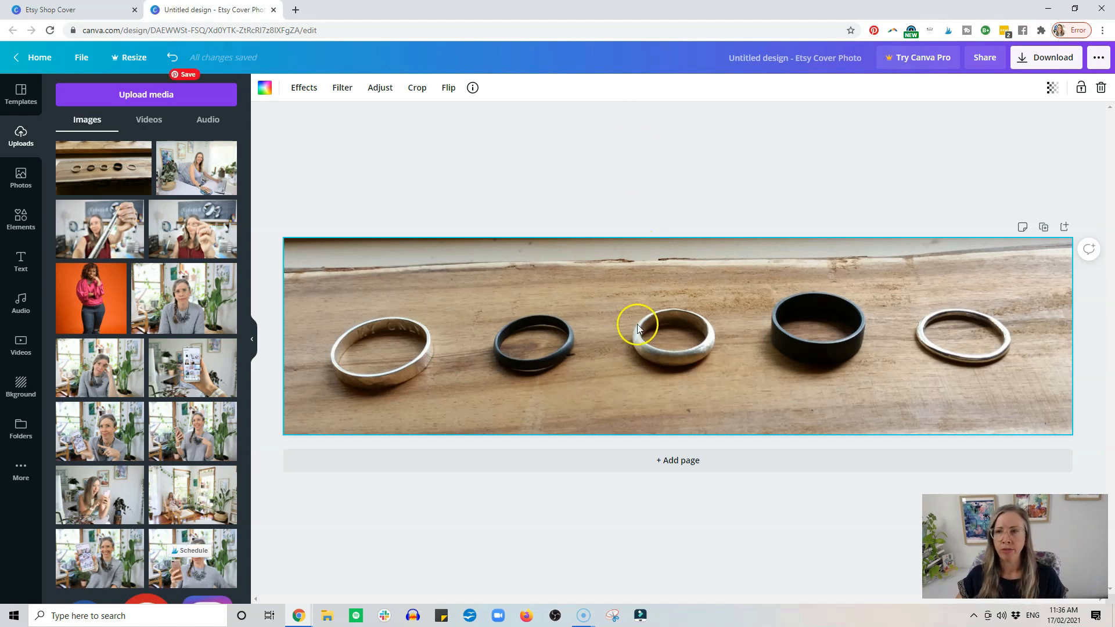
double_click(636, 324)
drag(636, 324, 635, 304)
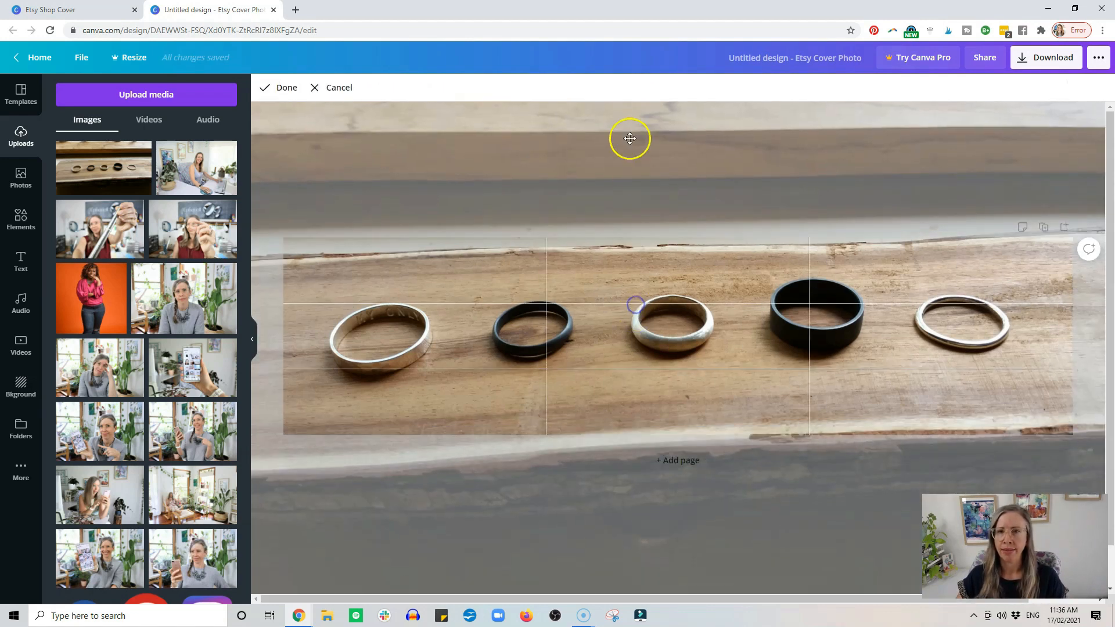
click(288, 89)
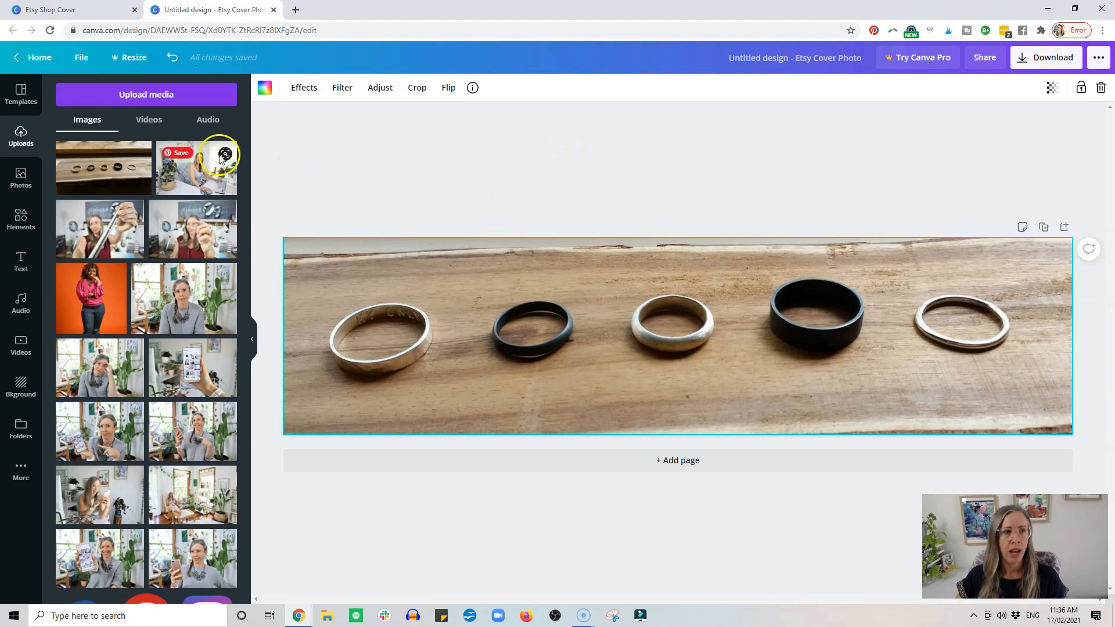
Add a heading reading "Epheriell" on the wood just below and between the third and fourth rings.
click(21, 259)
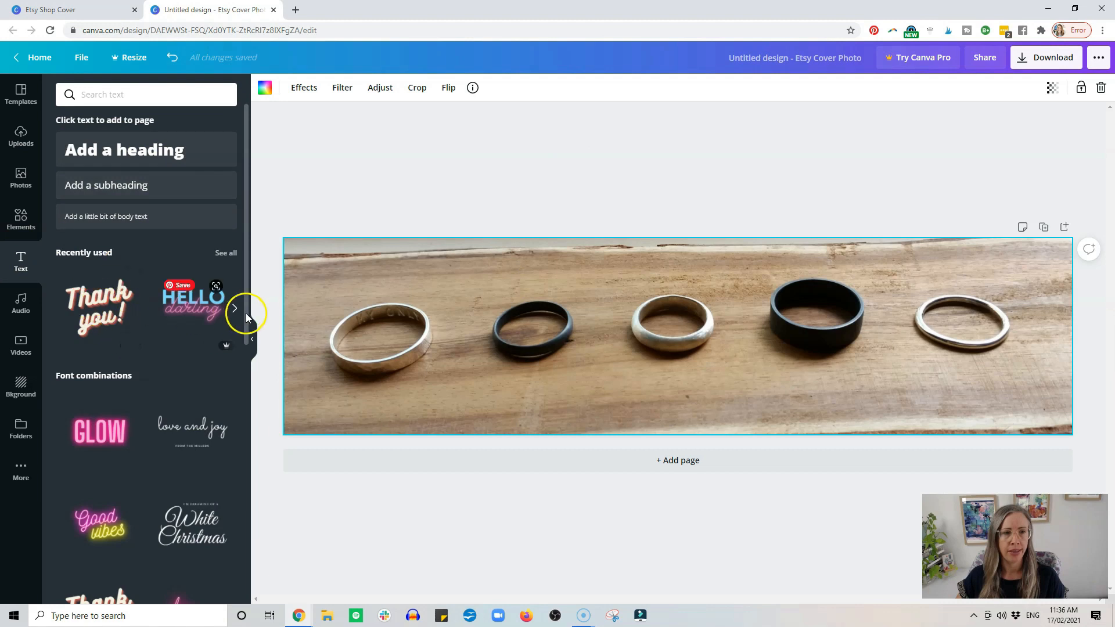
scroll(156, 475, down, 3)
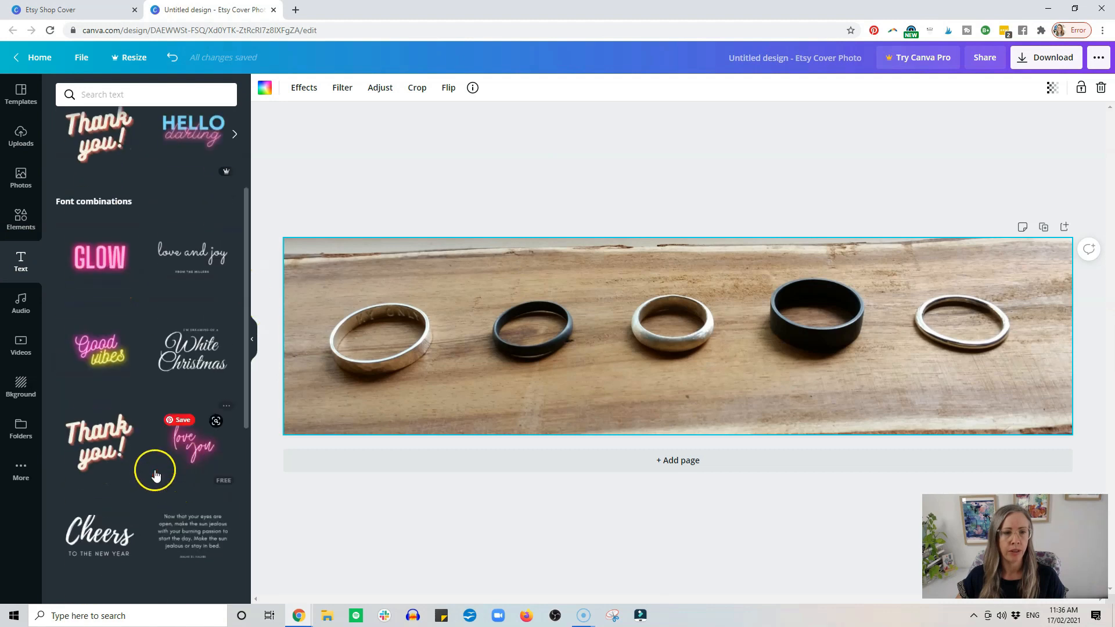
scroll(156, 475, down, 5)
scroll(169, 443, up, 5)
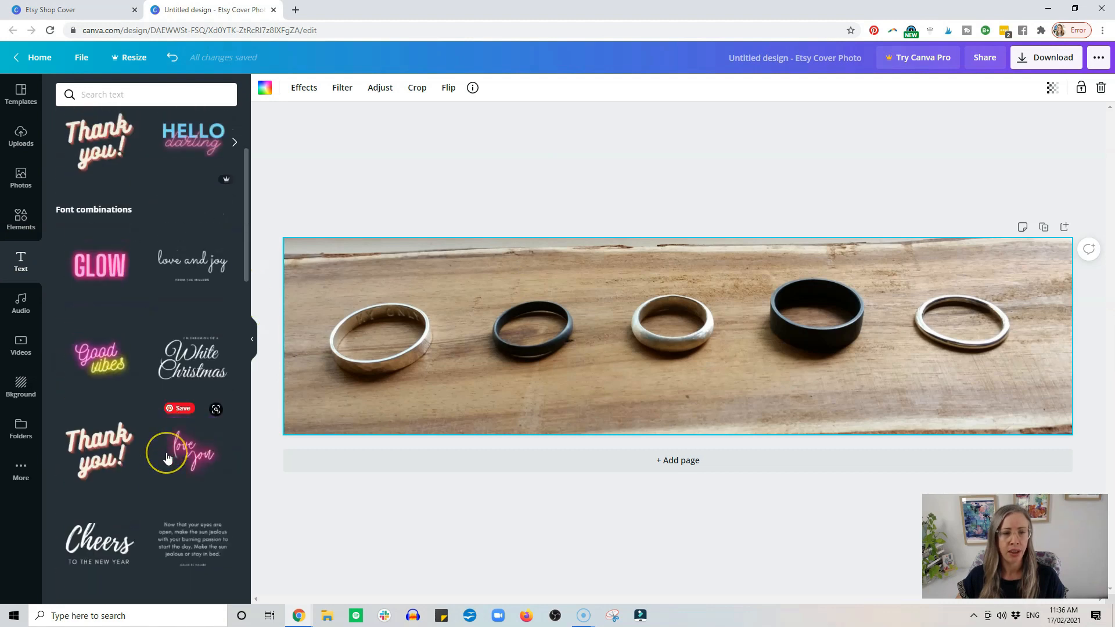
scroll(167, 458, up, 3)
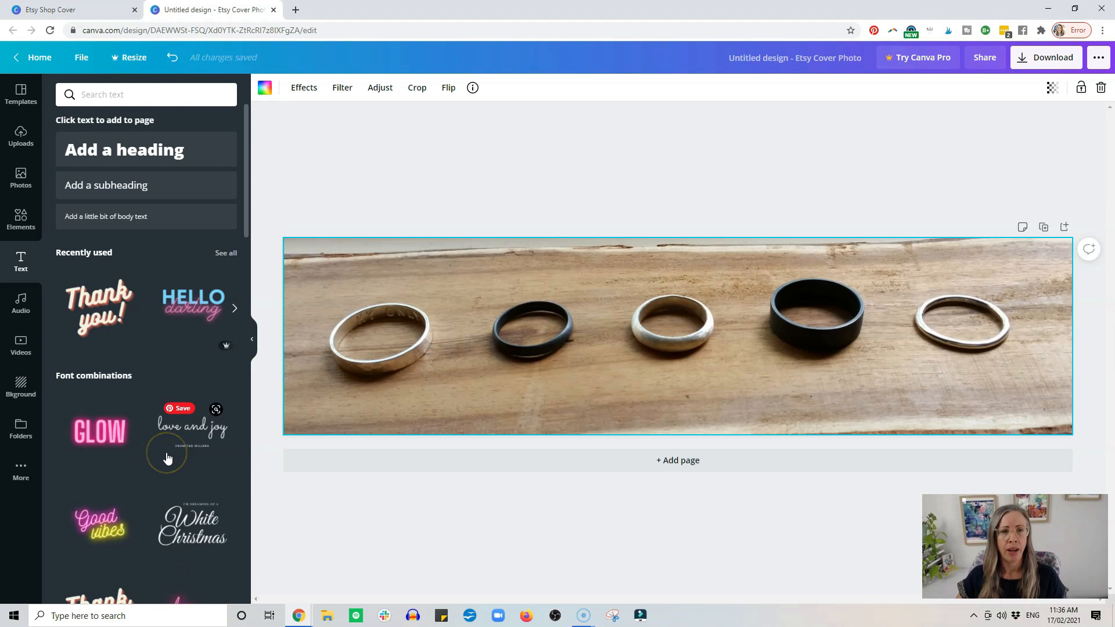
click(183, 154)
drag(728, 374, 758, 397)
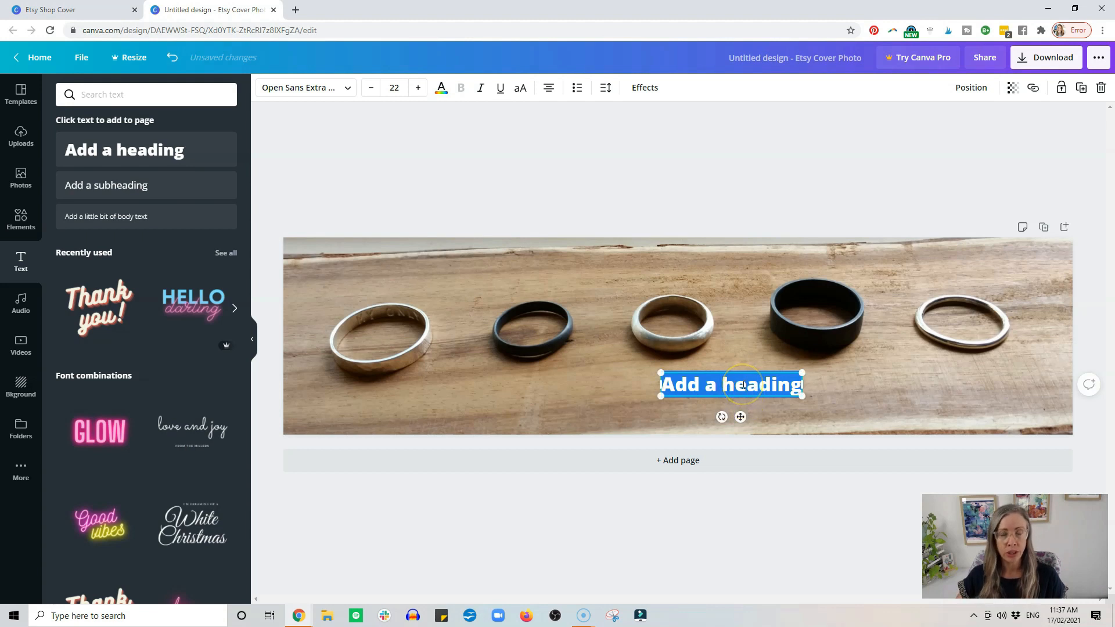
click(738, 388)
click(736, 388)
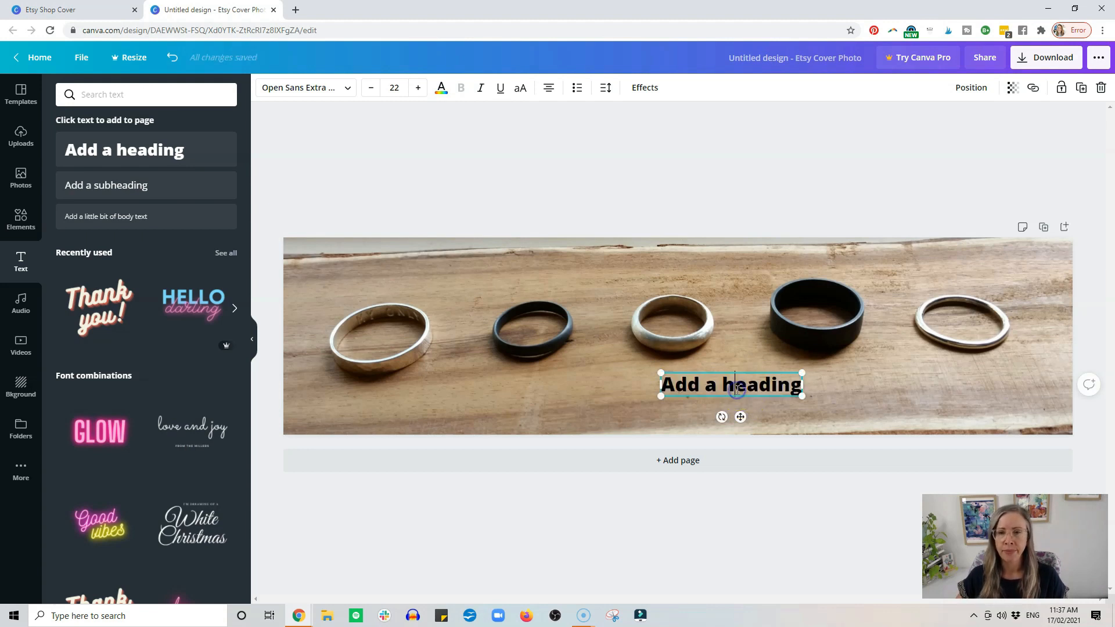
key(ctrl+a)
text(E)
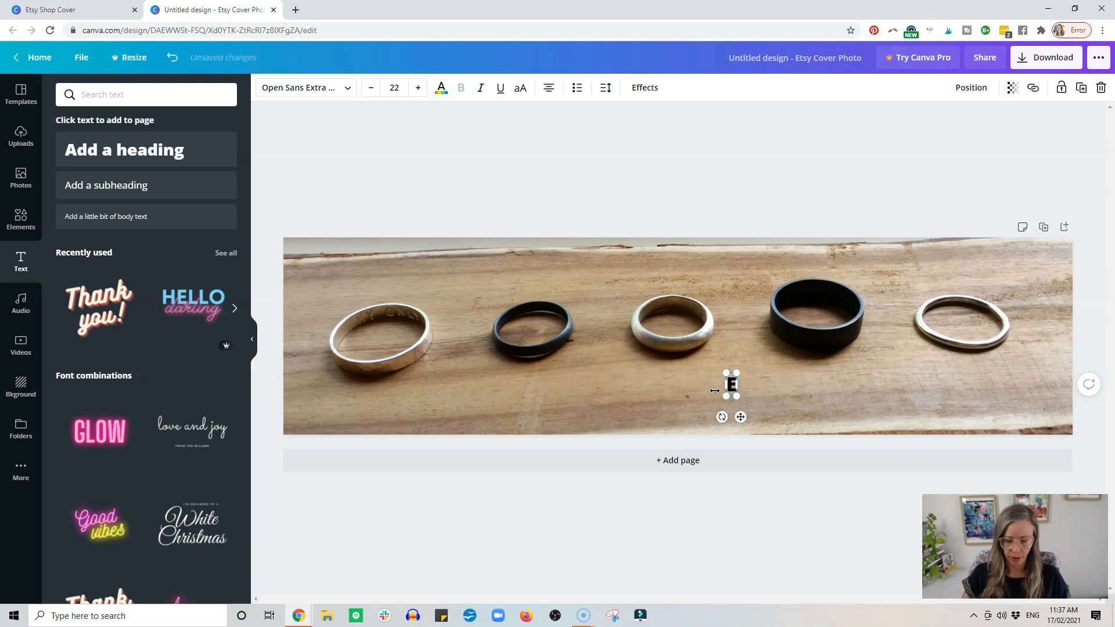
text(pheriell)
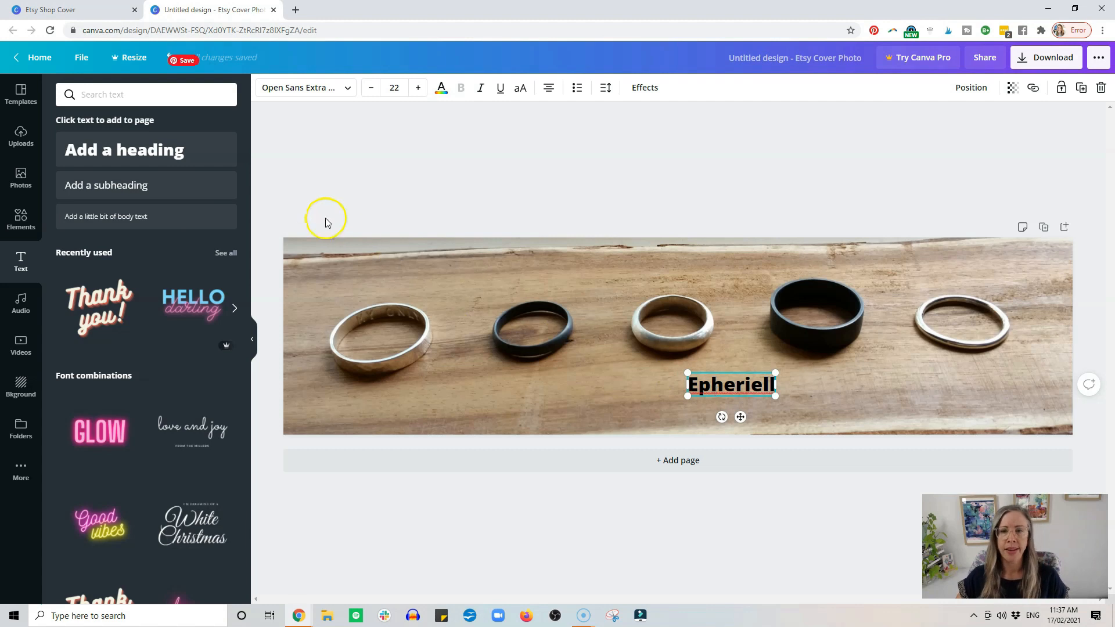
Change the Epheriell heading's font to Aileron Thin and enlarge it to size 46.
click(323, 88)
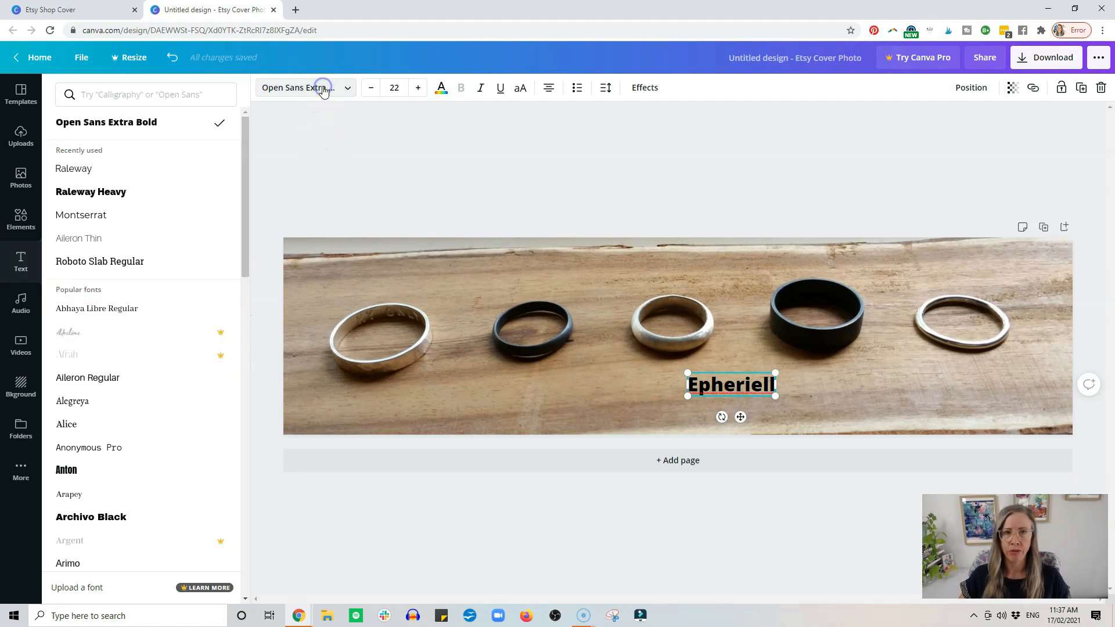
mouse_move(246, 194)
mouse_down()
mouse_move(237, 432)
mouse_move(234, 281)
mouse_move(249, 188)
mouse_up()
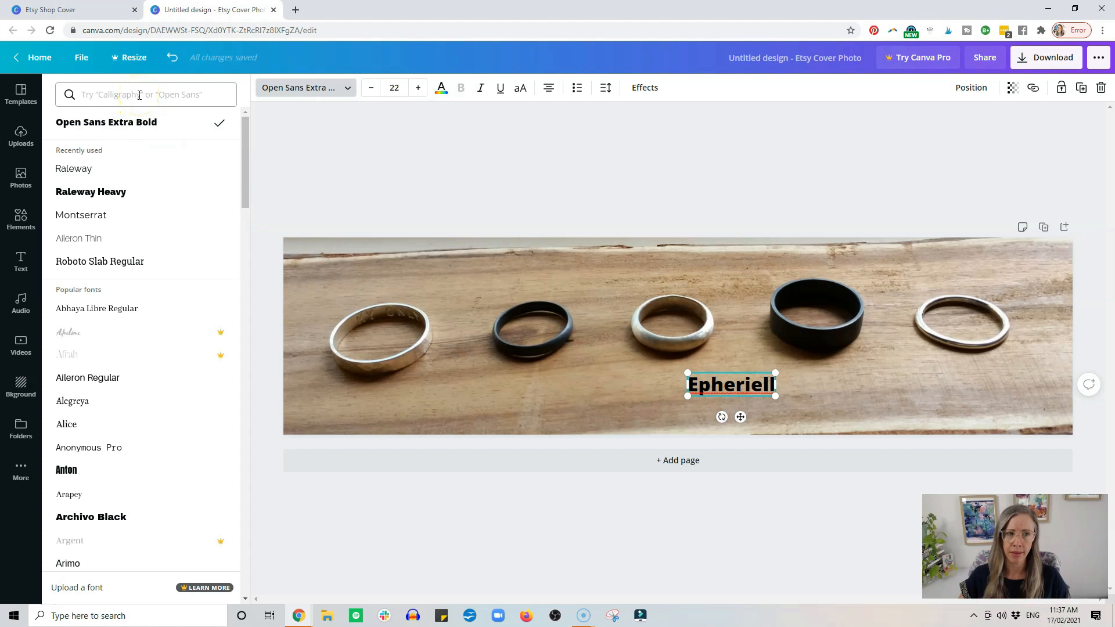
click(101, 239)
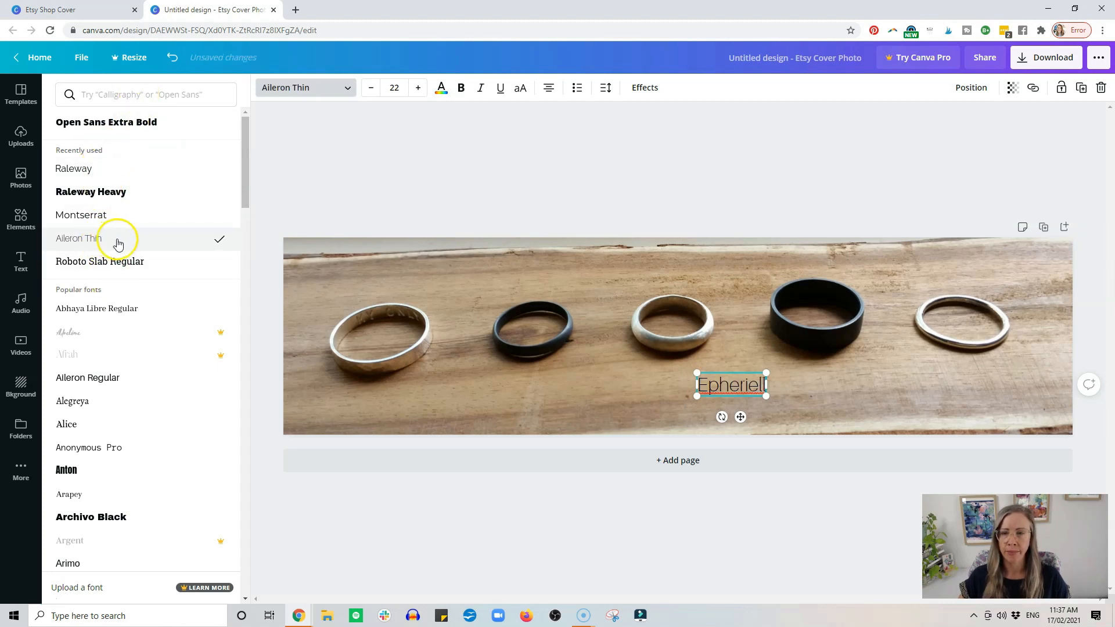
drag(696, 396, 621, 421)
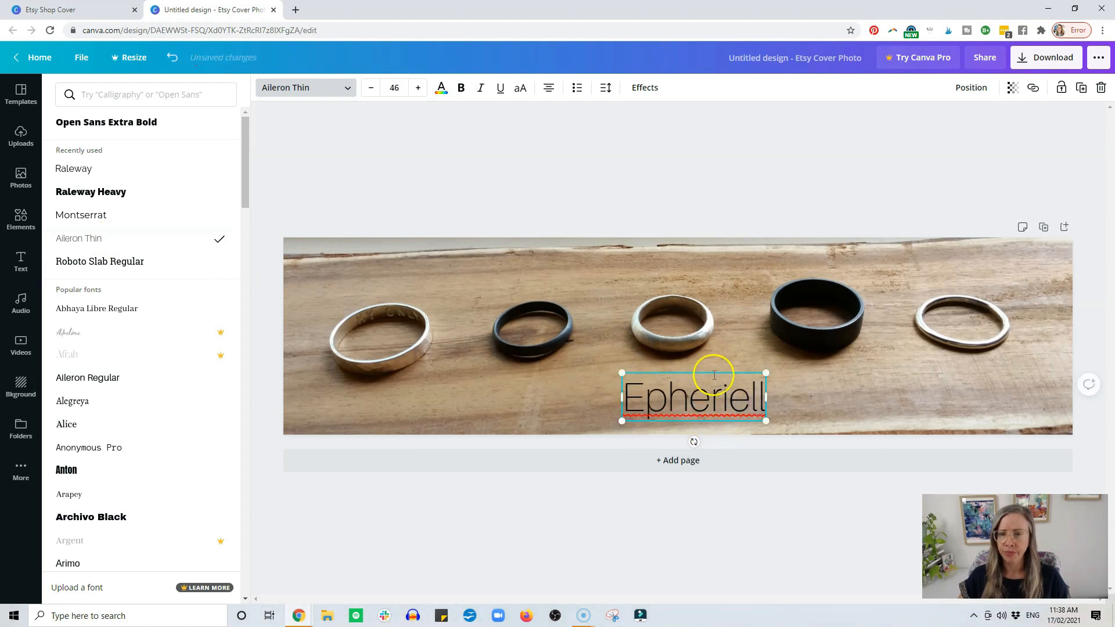
Try white as the Epheriell heading's text colour and return it to black.
click(441, 88)
click(96, 208)
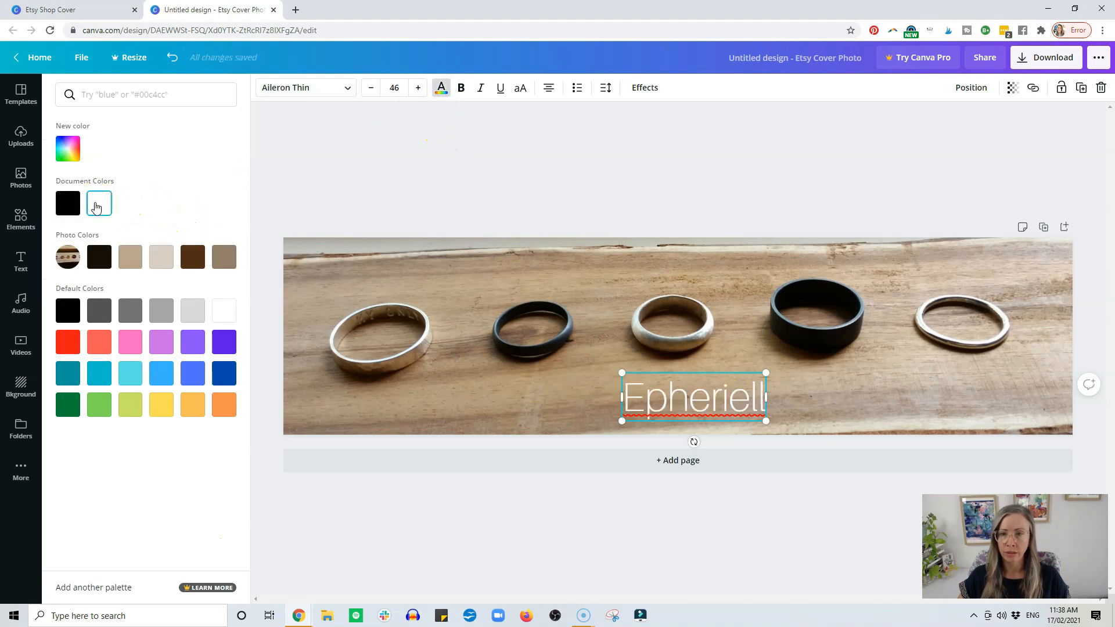
click(74, 206)
click(93, 208)
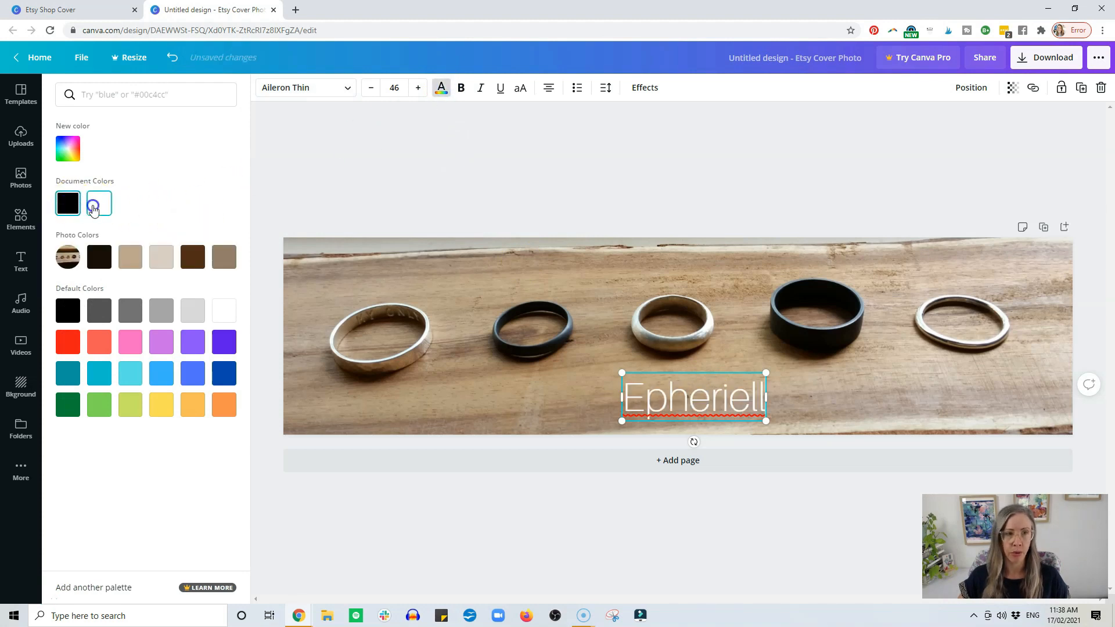
click(68, 203)
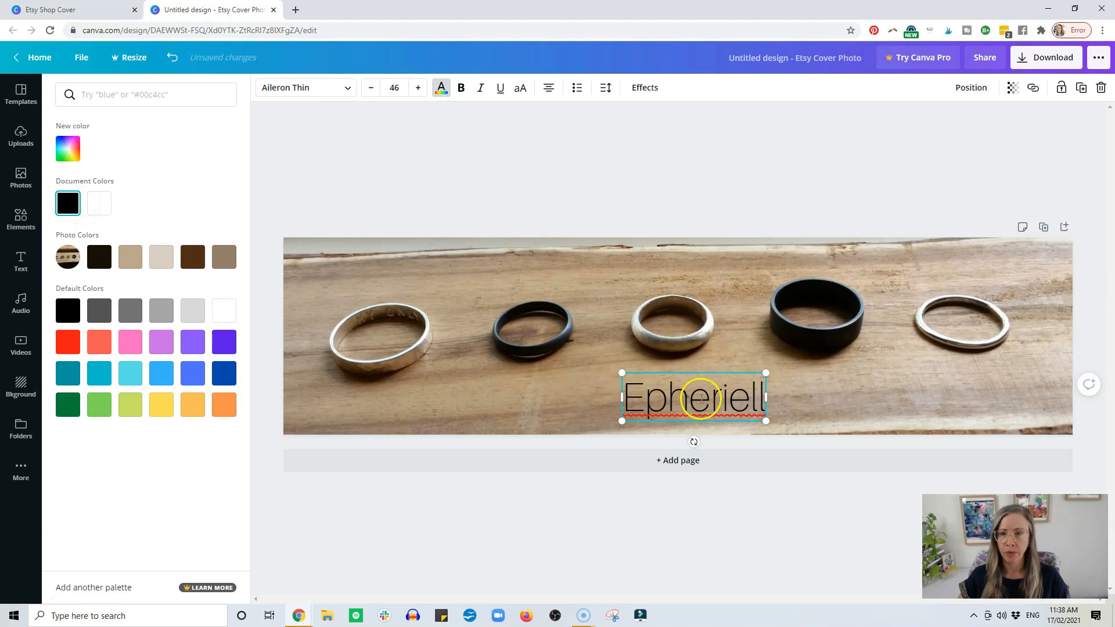
Shrink the Epheriell heading to size 35.9 and move it below the gap between the first and second rings.
double_click(733, 414)
drag(768, 425, 735, 412)
click(714, 396)
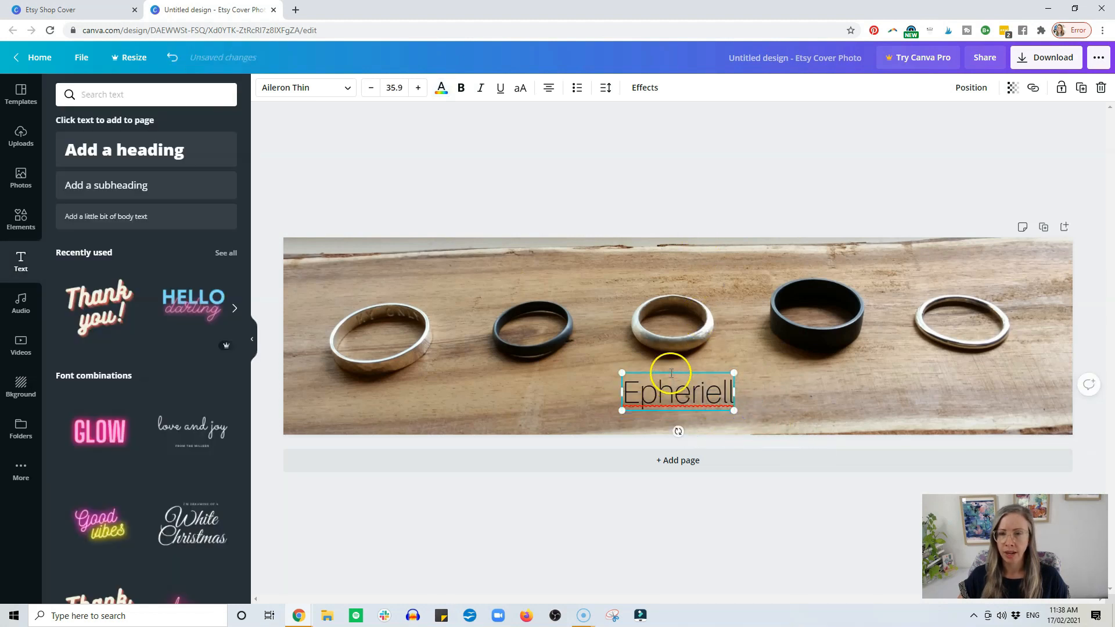
drag(671, 369, 453, 376)
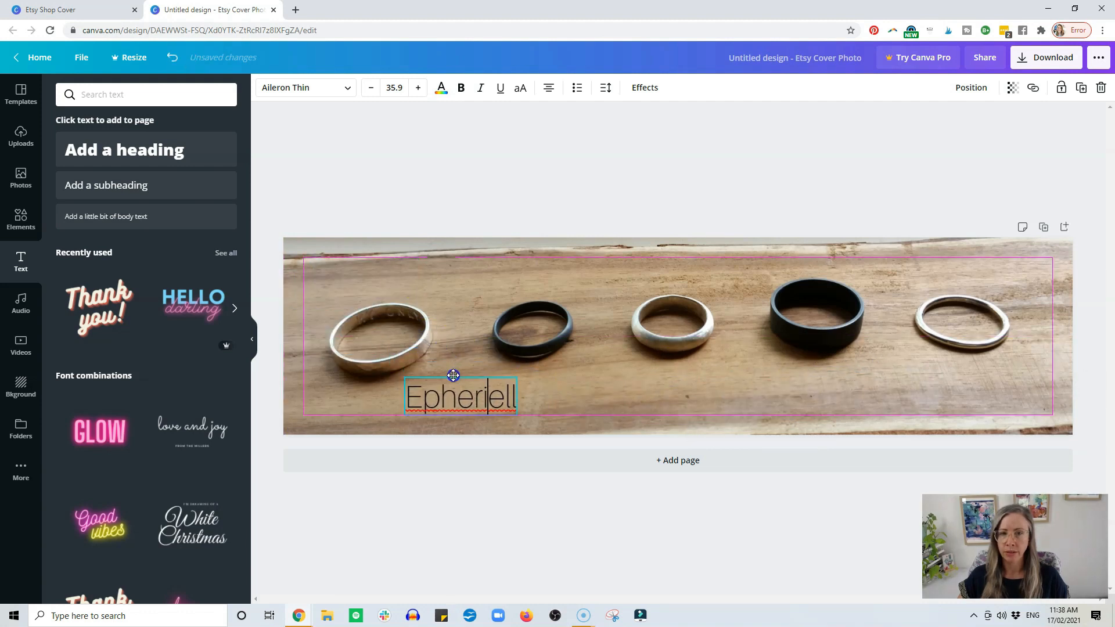
click(632, 397)
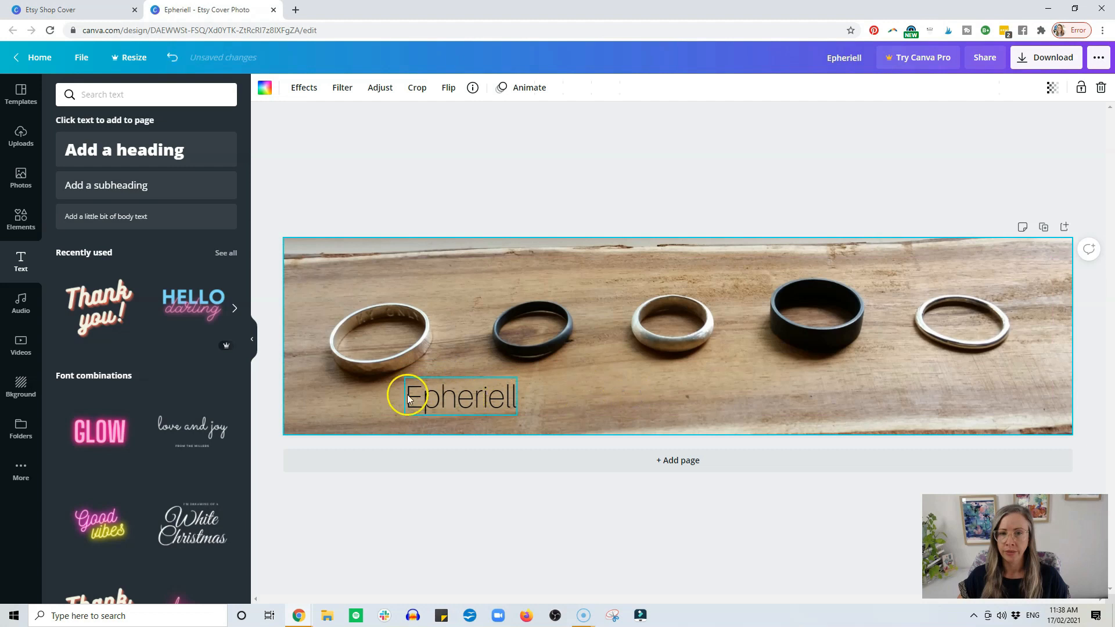
Add a subheading reading "Silver Simplicity" to the banner.
click(90, 184)
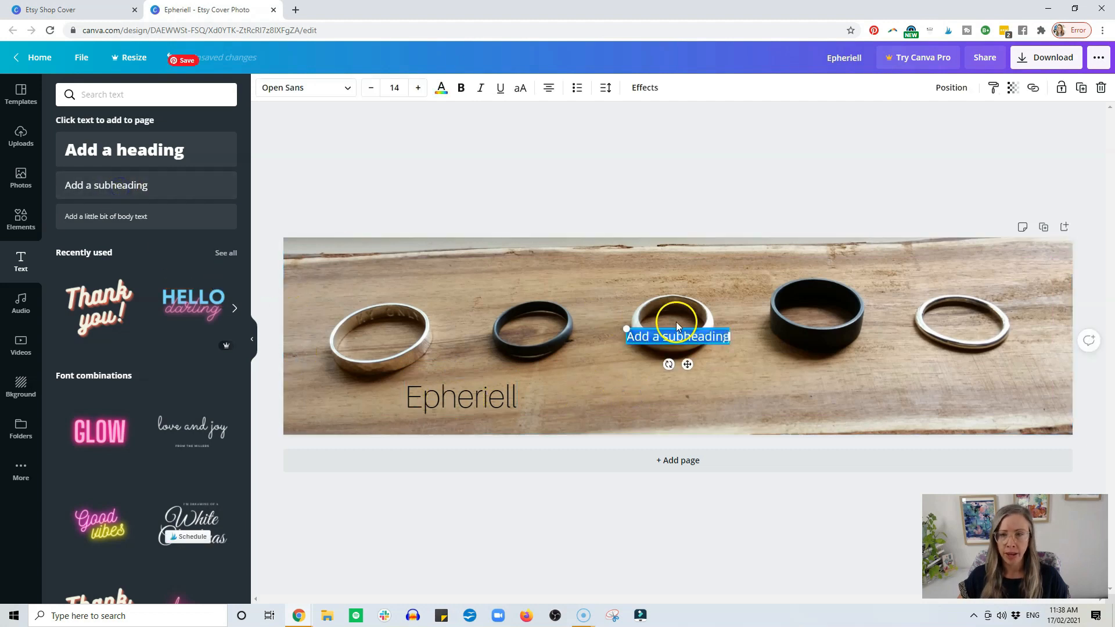
text(Si)
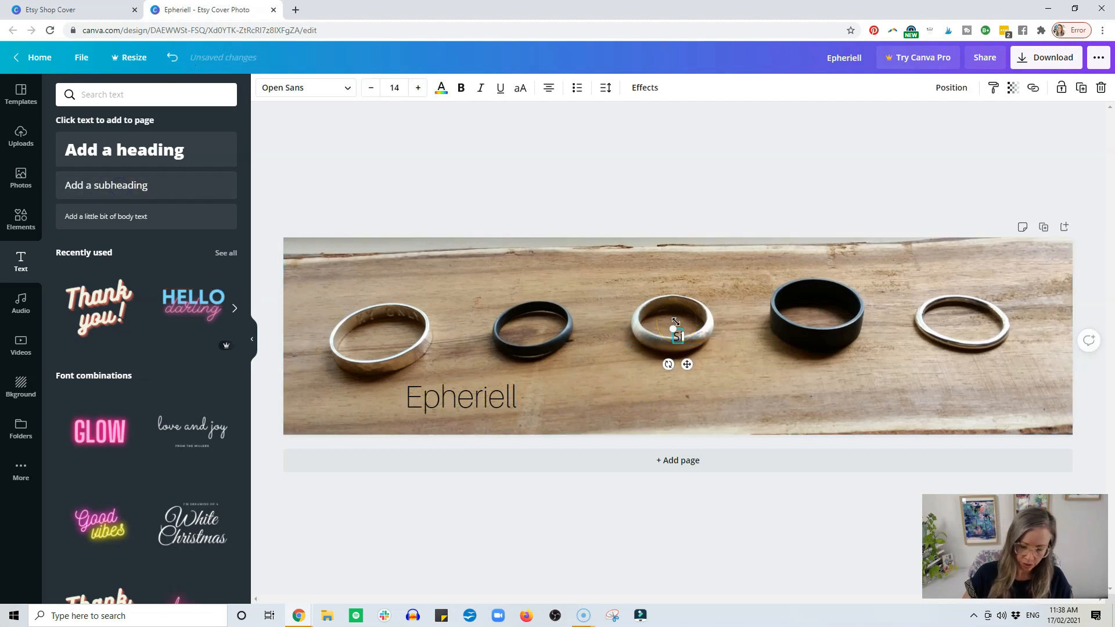
text(lver S)
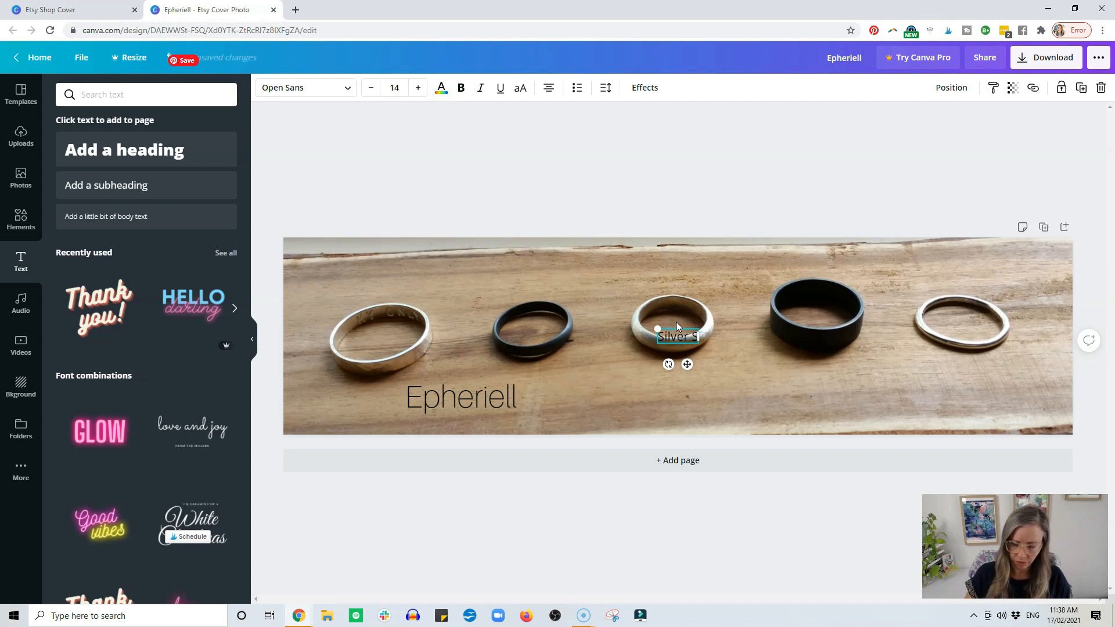
text(im)
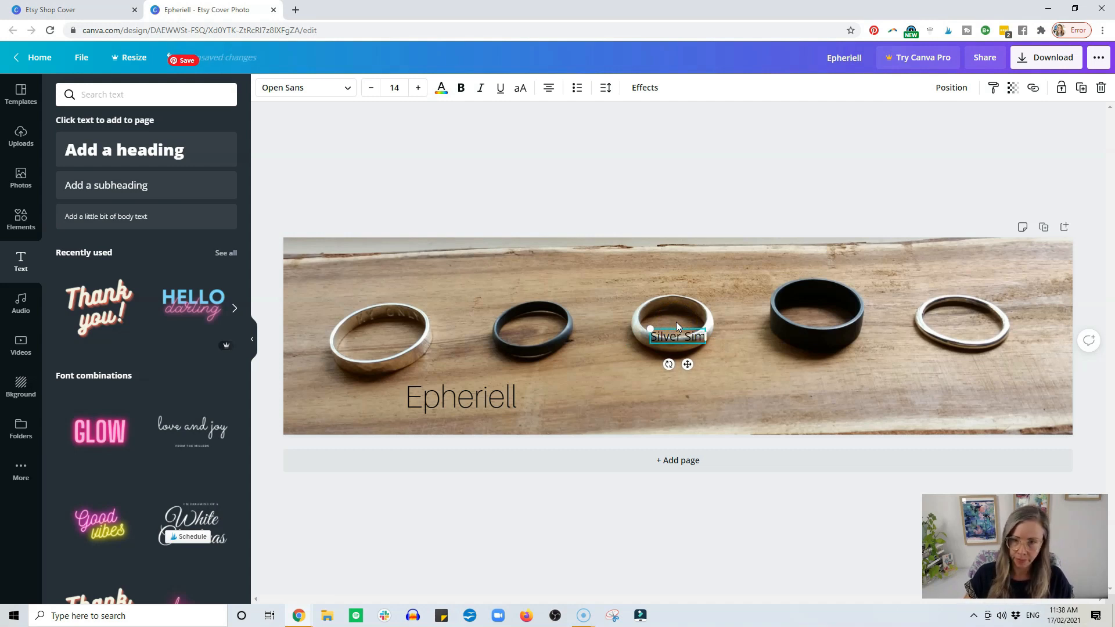
text(plicity)
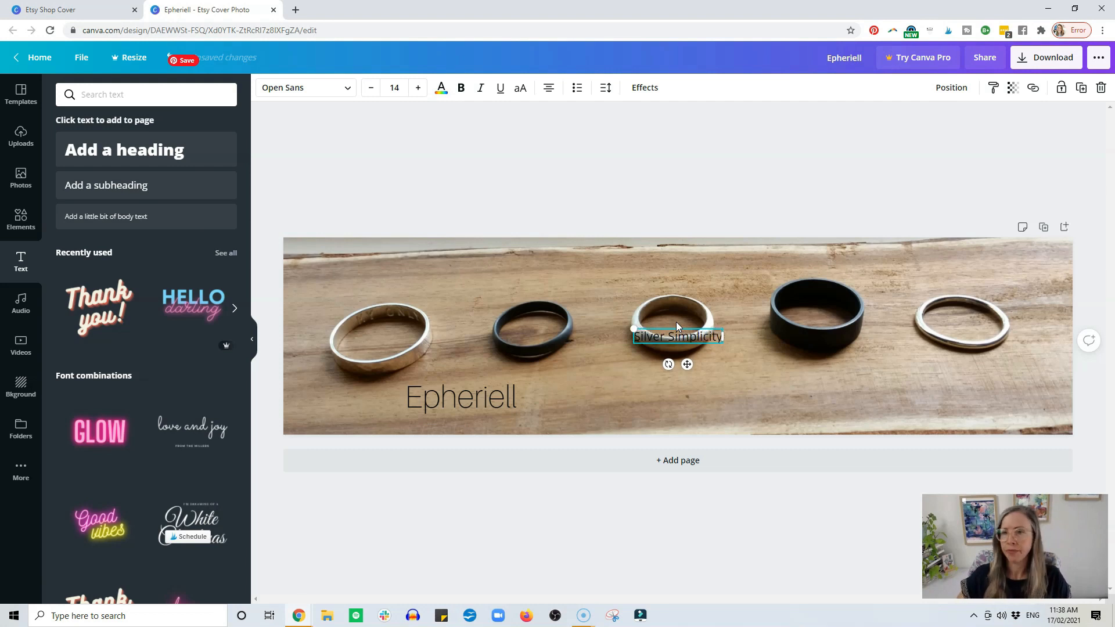
Move the Epheriell heading slightly up and right, and place the Silver Simplicity subheading beneath its right end.
drag(718, 356, 554, 442)
drag(460, 387, 481, 377)
drag(503, 423, 522, 411)
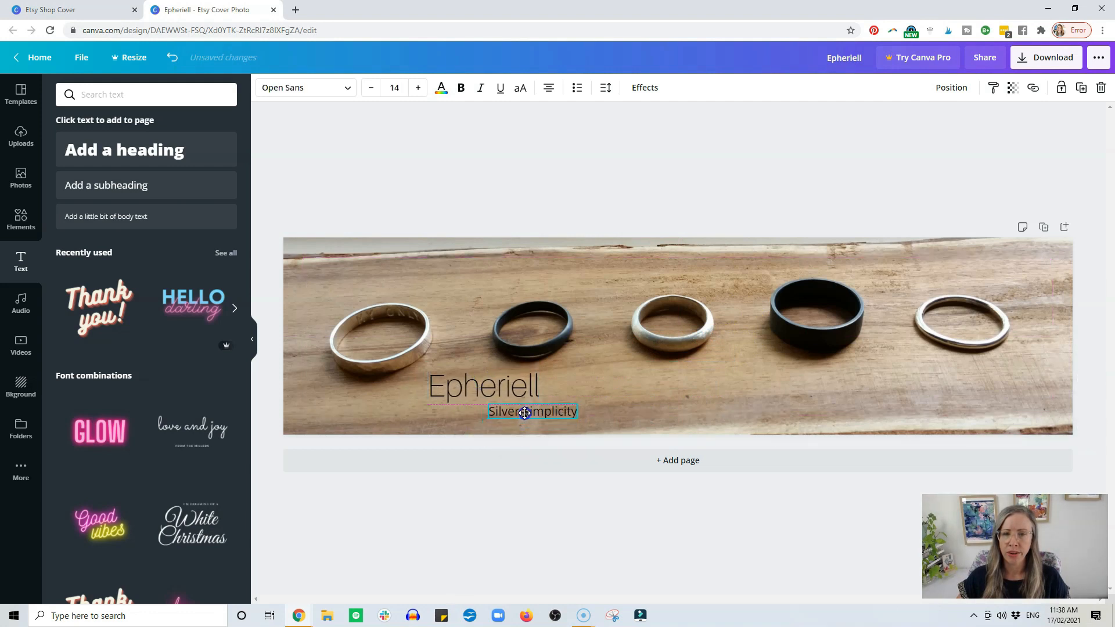
click(601, 169)
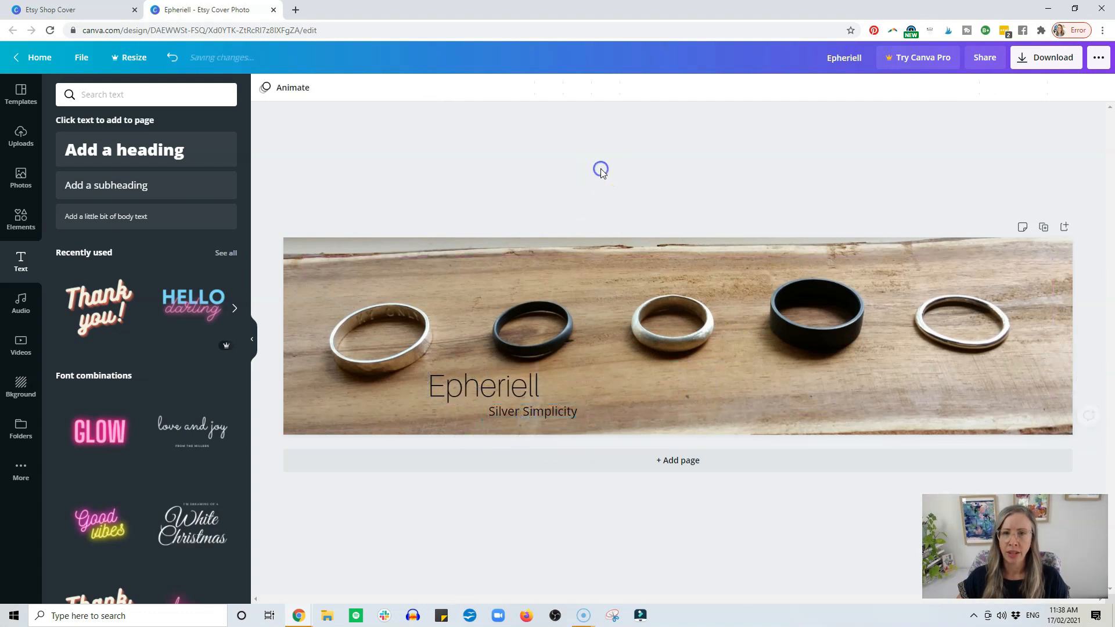
Set the Epheriell heading's text colour to white.
click(473, 371)
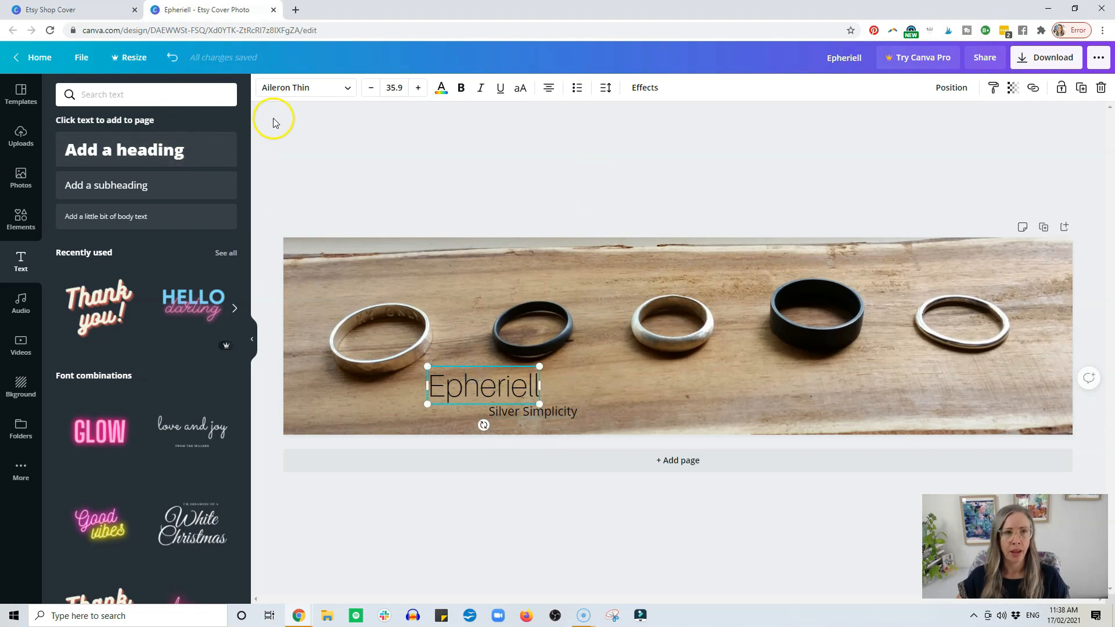
click(441, 88)
click(98, 204)
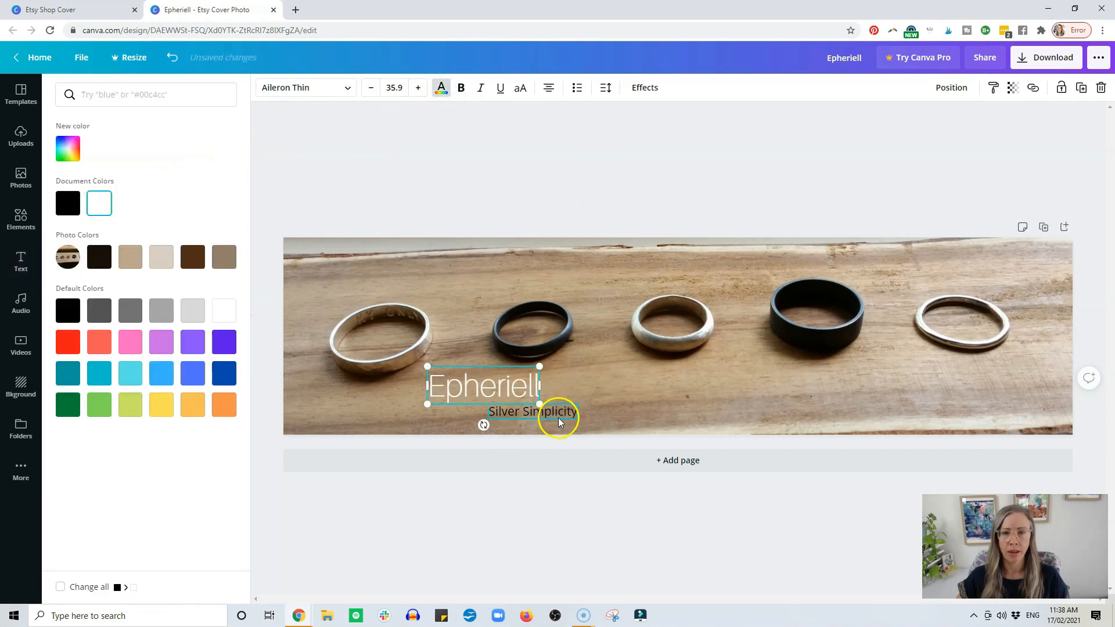
Reposition the rings photo inside its crop frame so the rings sit slightly higher in the banner.
click(713, 328)
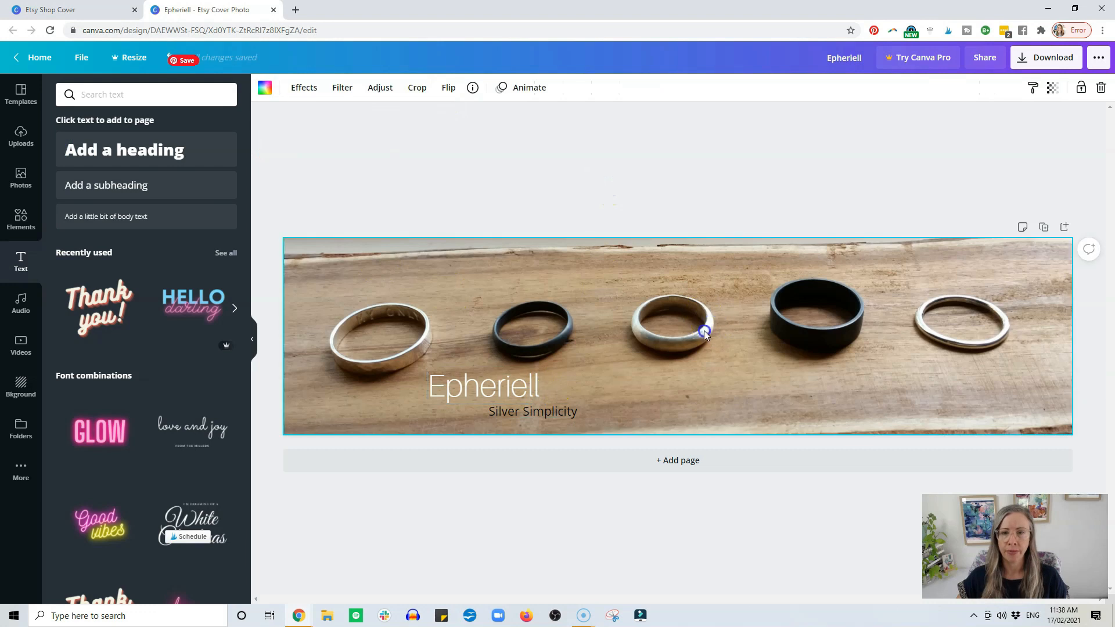
double_click(704, 333)
drag(704, 332, 704, 312)
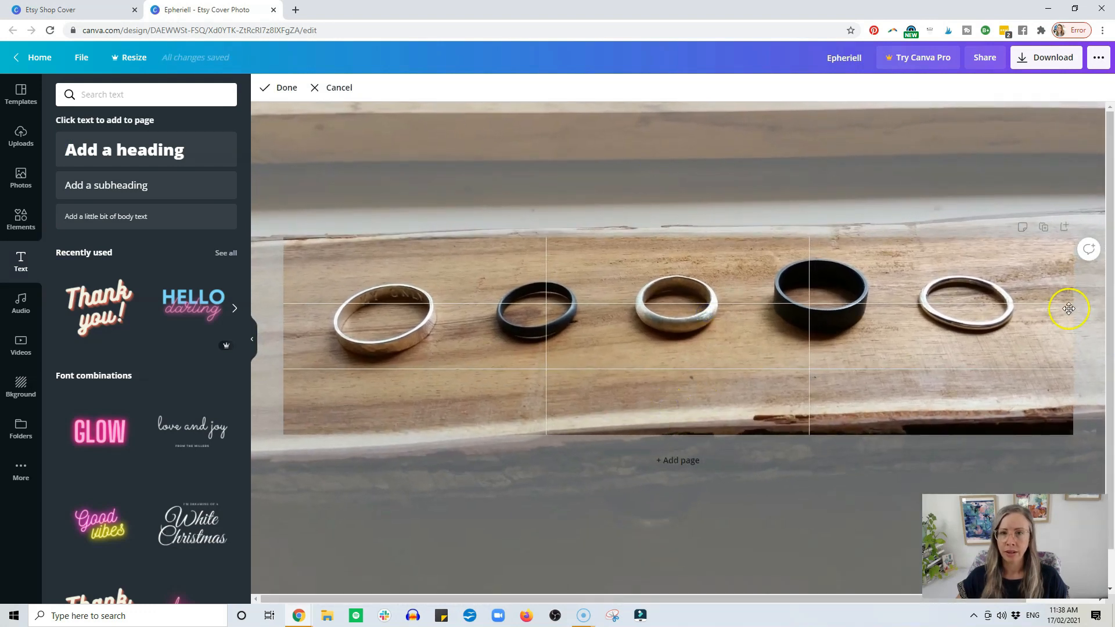
click(281, 87)
Move the Epheriell heading beneath the third ring, place Silver Simplicity under its right end, and raise both slightly.
drag(514, 383, 707, 372)
drag(538, 411, 712, 374)
click(716, 377)
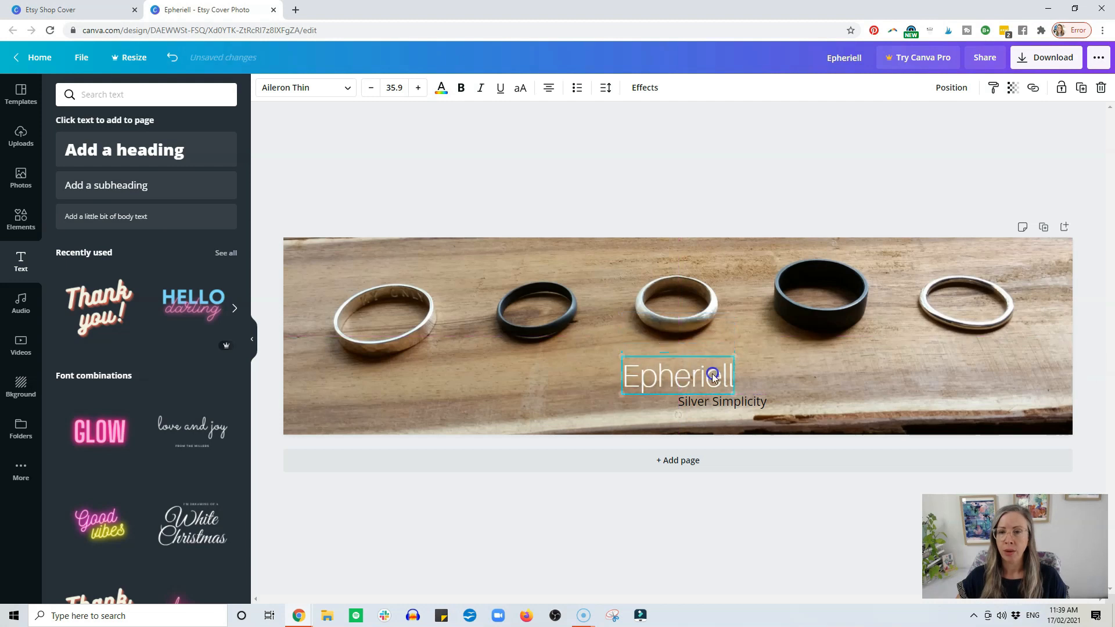
click(748, 402)
drag(747, 402, 746, 403)
click(733, 183)
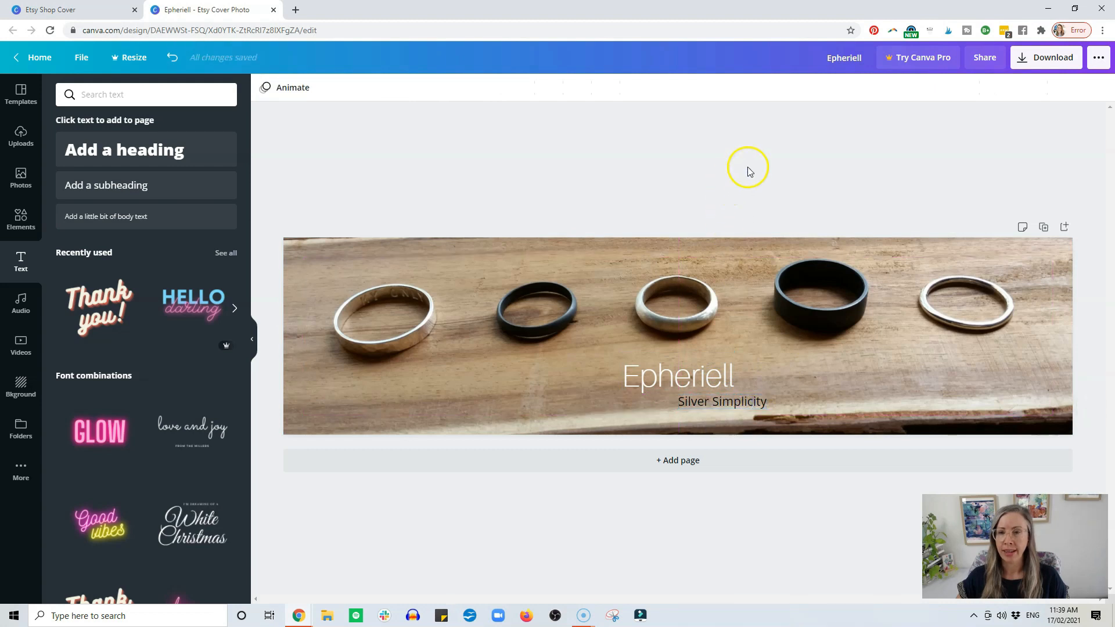
mouse_move(717, 382)
mouse_down()
mouse_move(717, 371)
mouse_move(709, 395)
mouse_up()
click(691, 175)
click(717, 177)
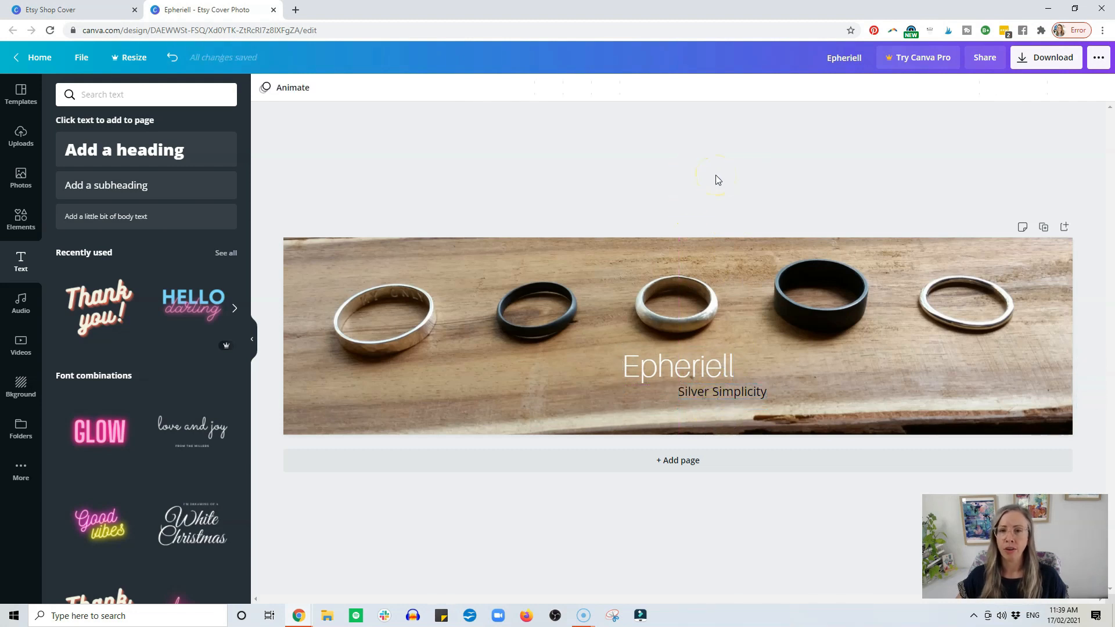
Move the heading and the subheading back beneath the gap between the first and second rings.
drag(674, 376, 469, 381)
drag(744, 399, 537, 405)
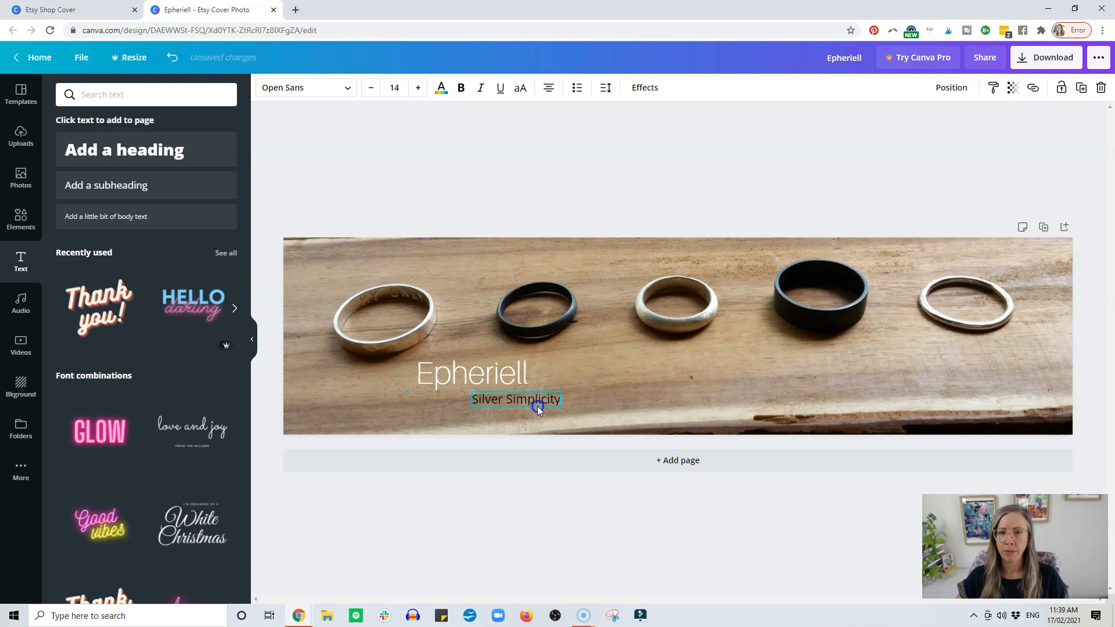
click(628, 164)
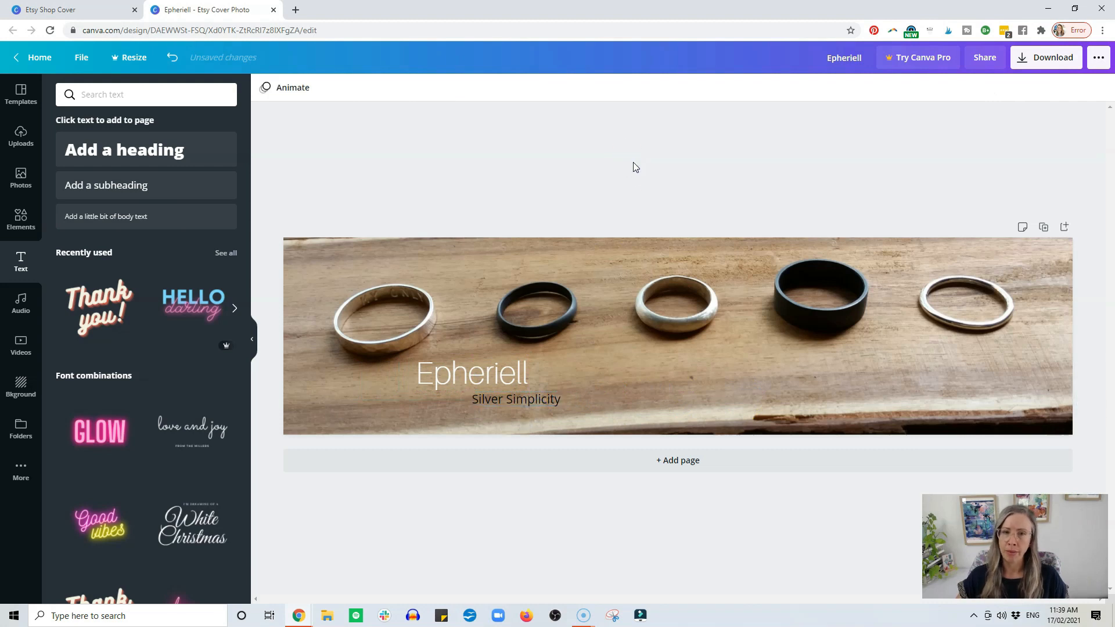
Arrange Epheriell and Silver Simplicity side by side beneath the third ring, leaving a small gap between them.
drag(513, 376, 601, 376)
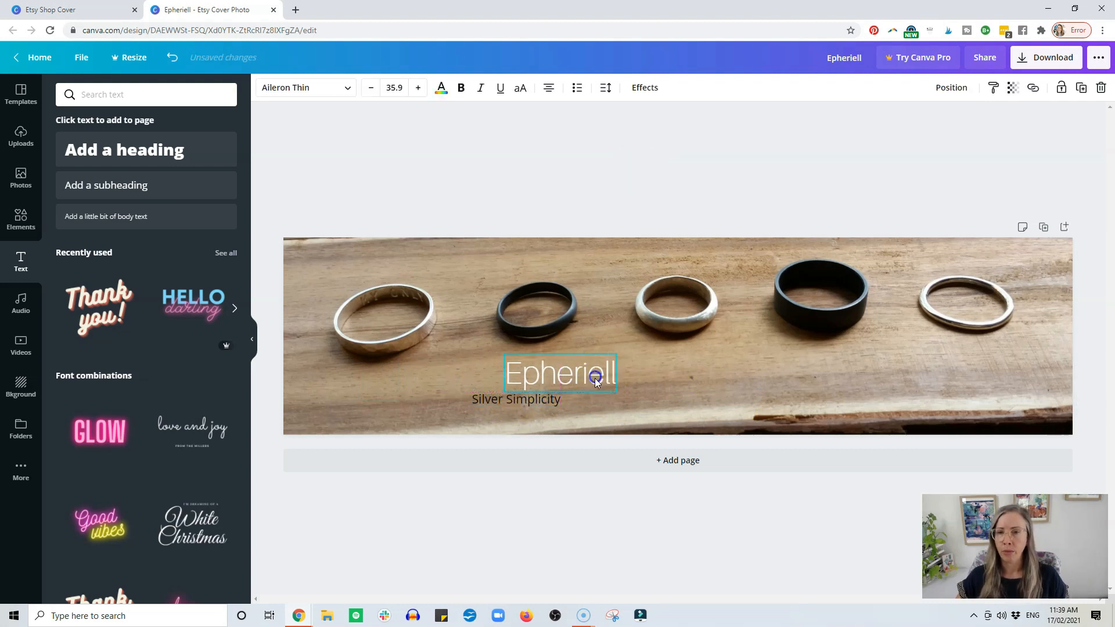
drag(517, 399, 721, 380)
drag(558, 378, 607, 383)
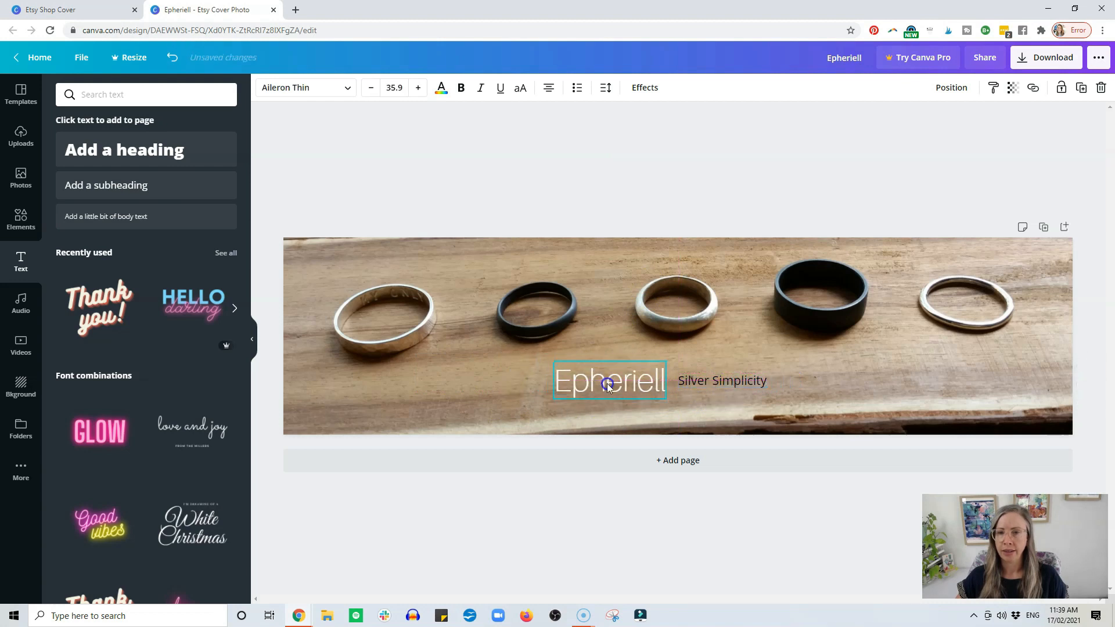
drag(704, 381, 714, 380)
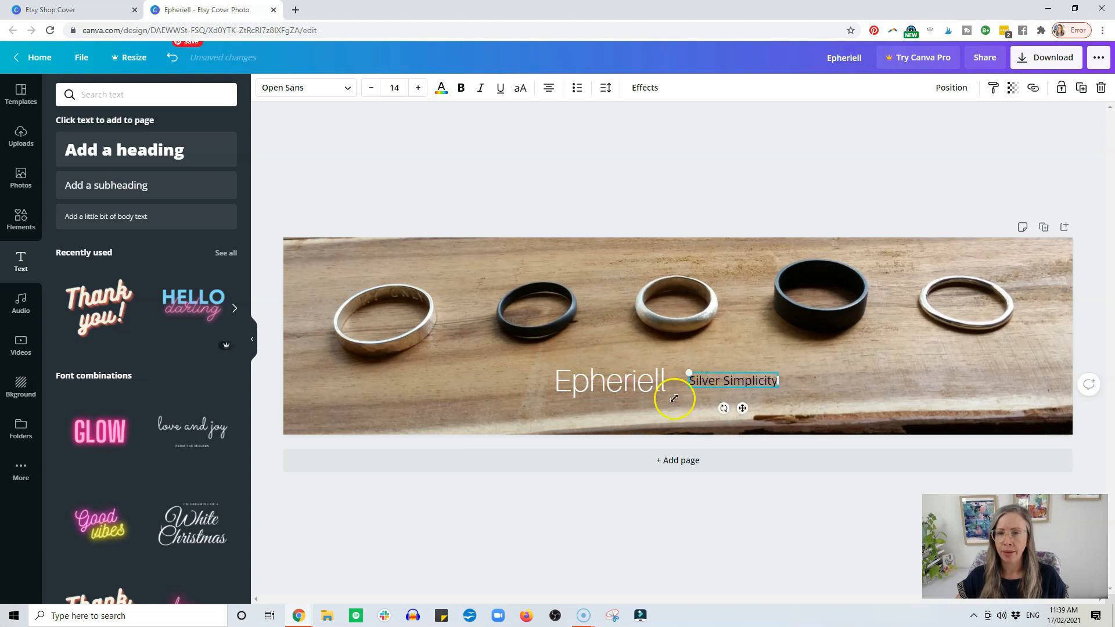
click(406, 165)
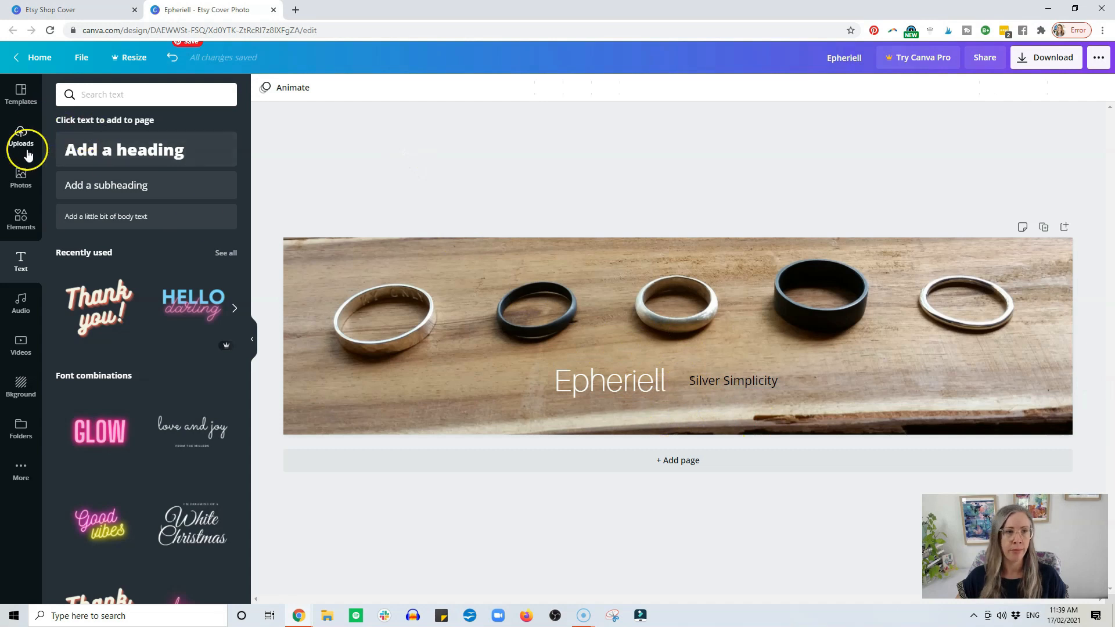
Search the design elements for "vertical line".
click(23, 220)
click(120, 92)
drag(110, 95, 73, 96)
text(veryt)
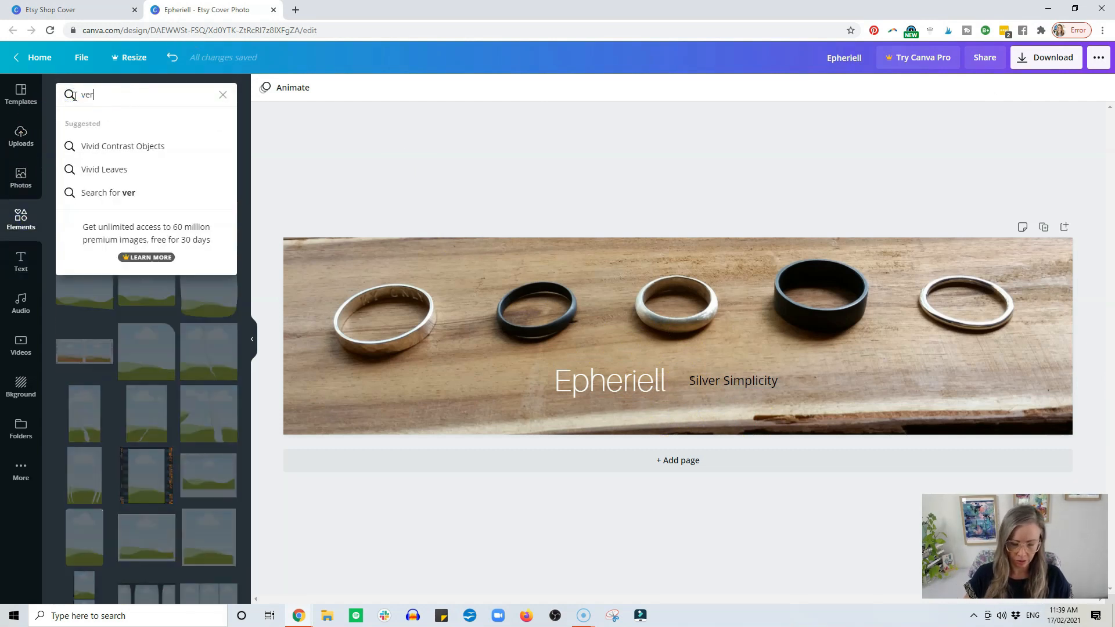
key(BackSpace)
key(BackSpace)
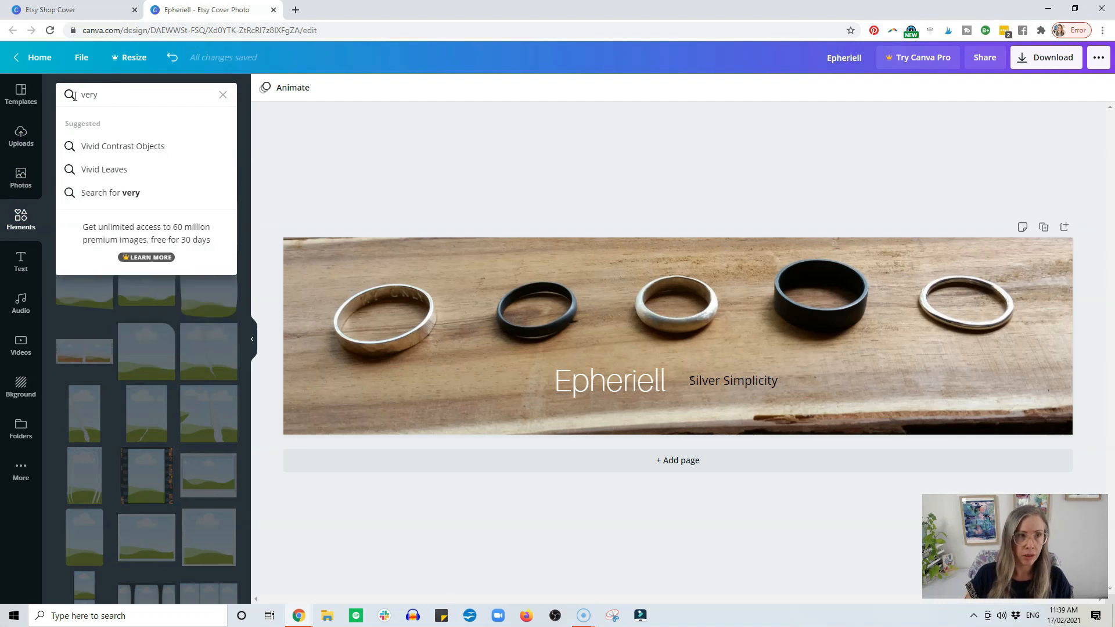
text(tica)
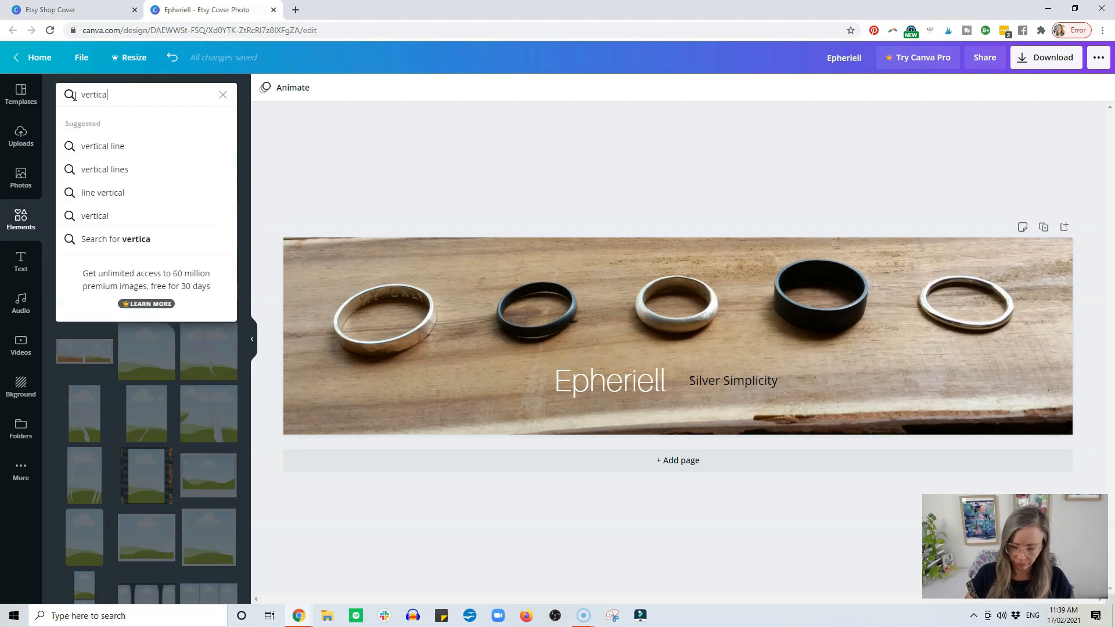
text(l line)
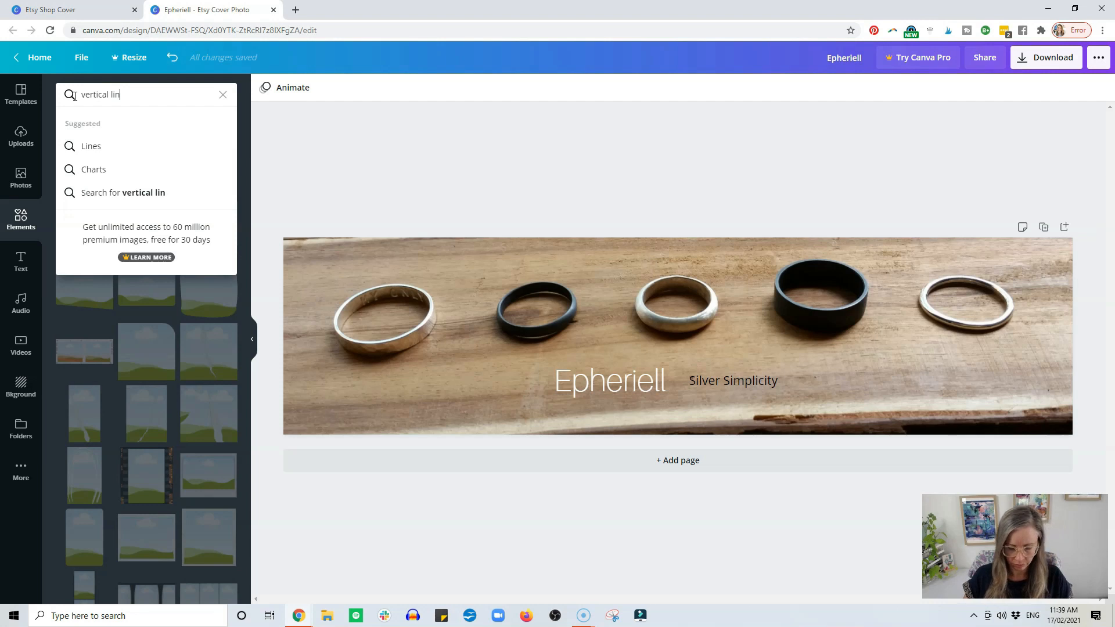
click(155, 193)
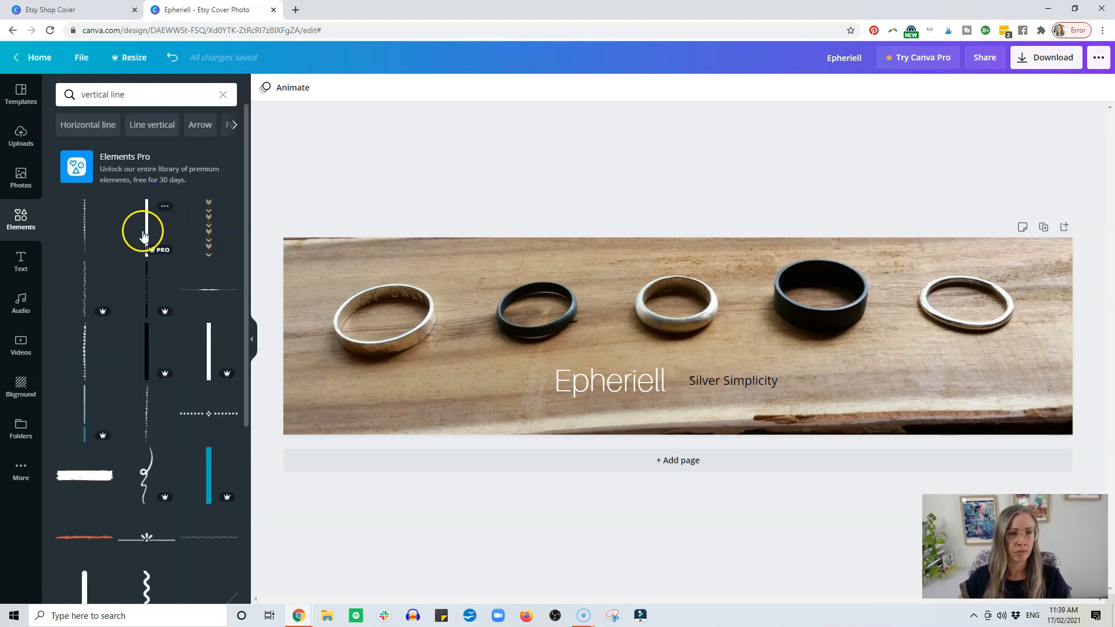
Add the free dotted vertical line and place it in the gap between Epheriell and Silver Simplicity.
click(90, 225)
mouse_move(678, 375)
mouse_down()
mouse_move(672, 354)
mouse_move(682, 348)
mouse_move(677, 380)
mouse_up()
click(684, 341)
click(683, 339)
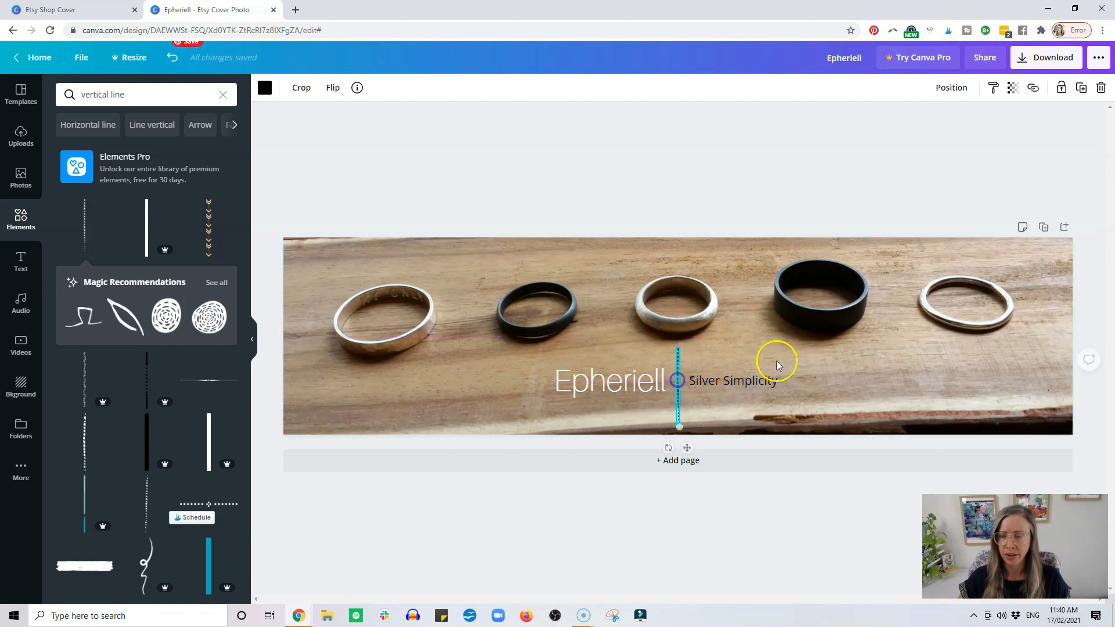
click(946, 374)
drag(750, 381, 752, 377)
click(928, 364)
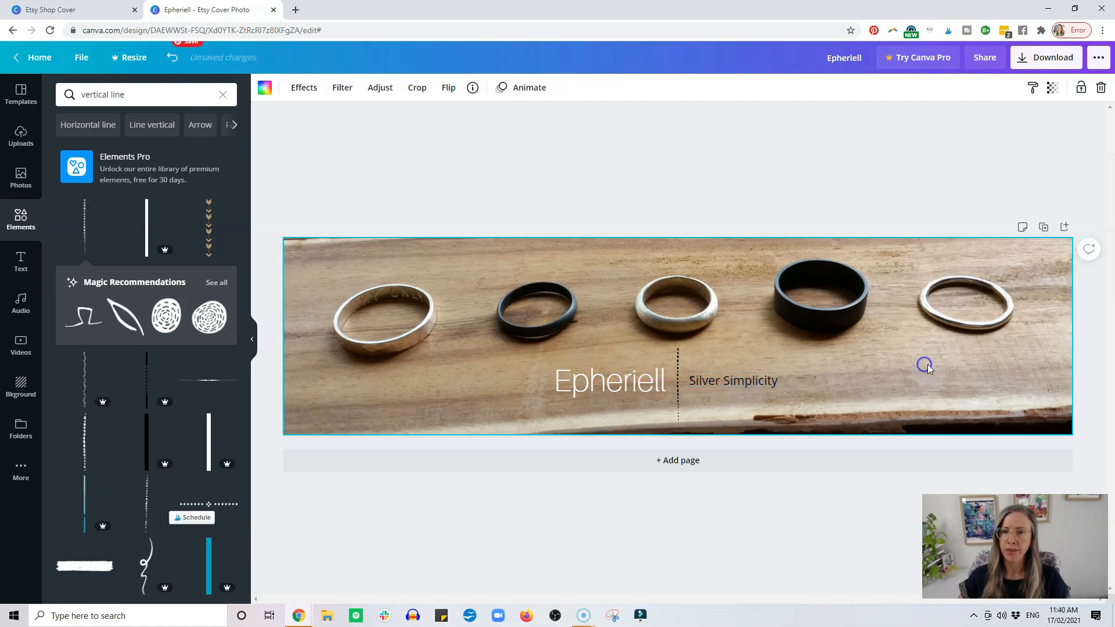
Set the dotted vertical line's colour to light grey.
click(678, 365)
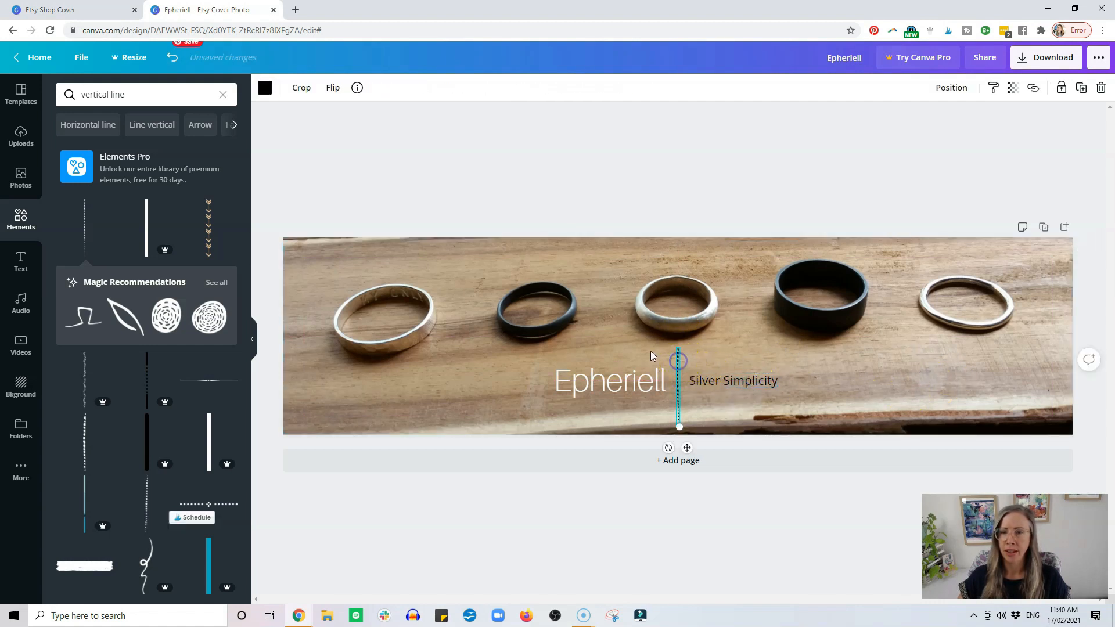
click(265, 88)
click(225, 311)
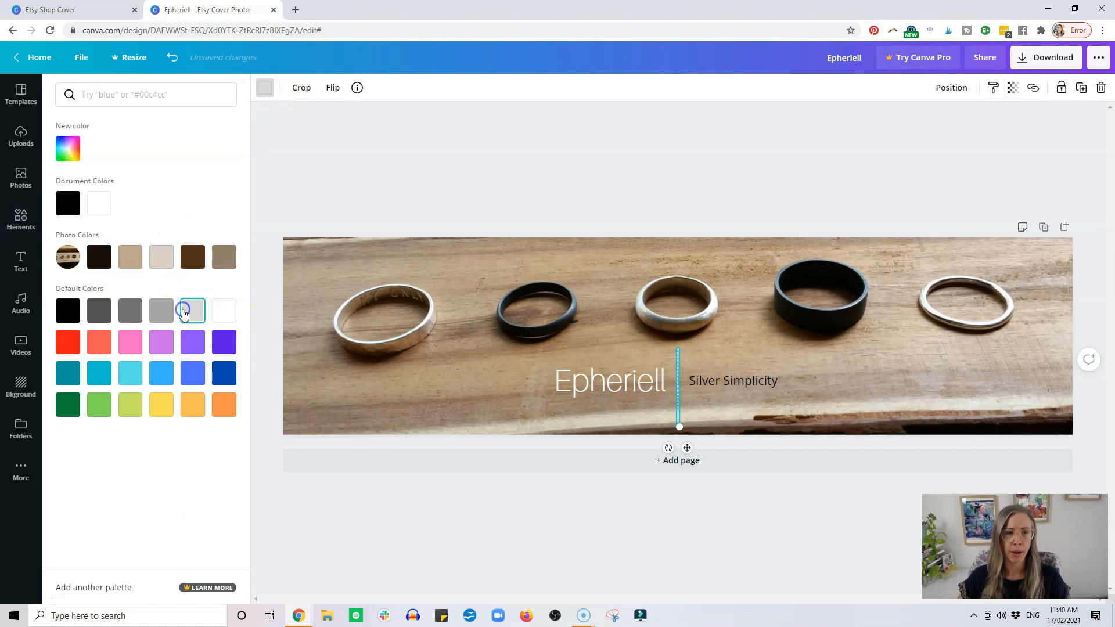
click(914, 387)
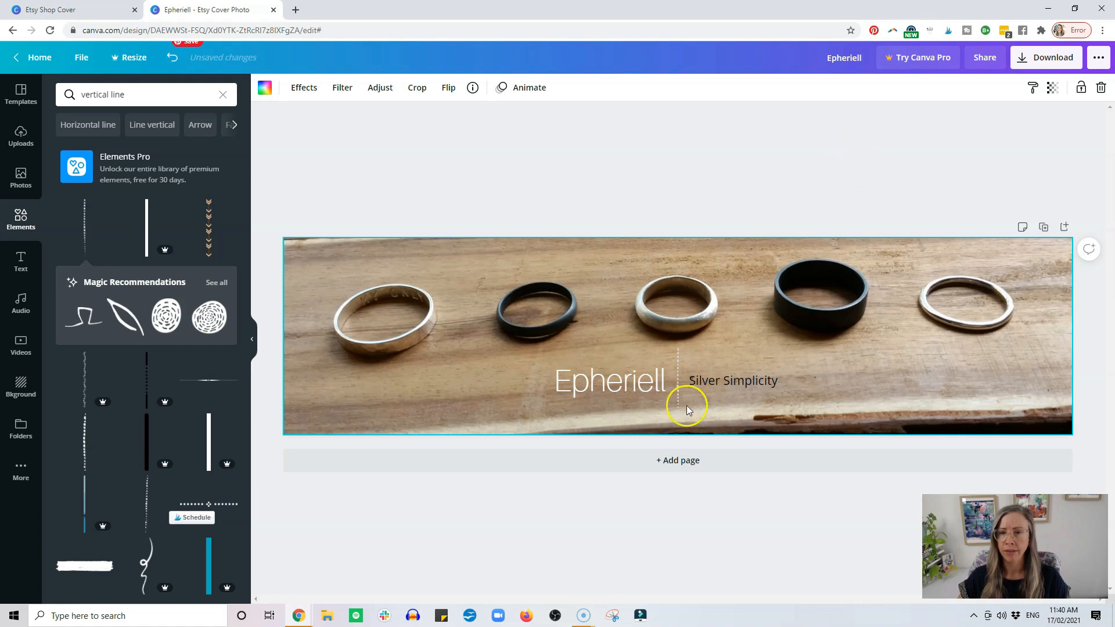
Move the dotted divider line slightly down, keeping it between the heading and the subheading.
click(677, 380)
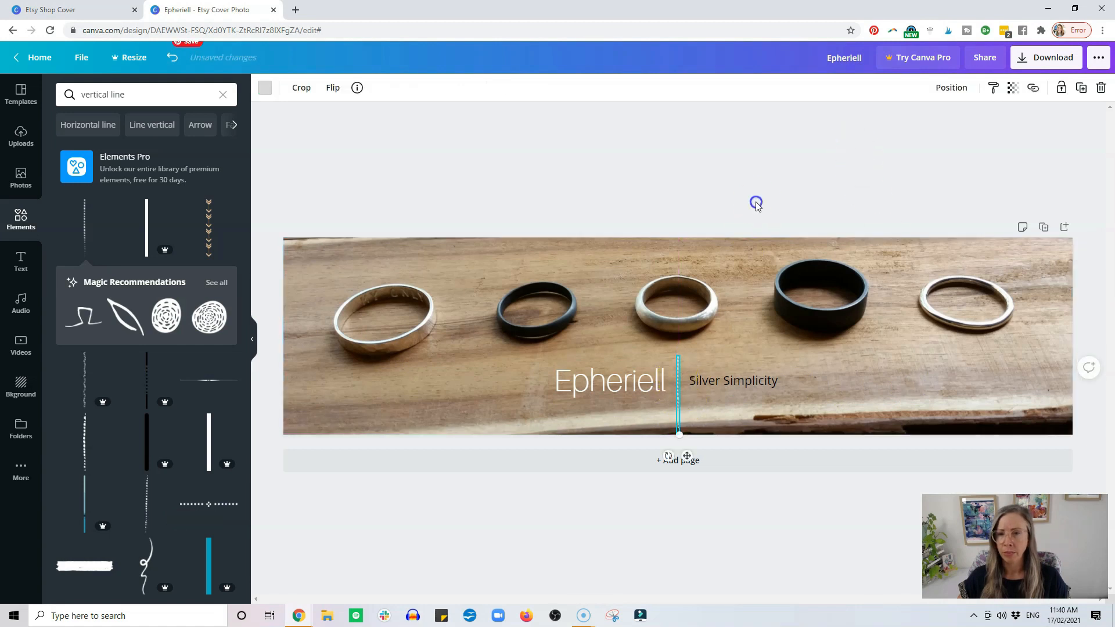
click(754, 202)
click(677, 400)
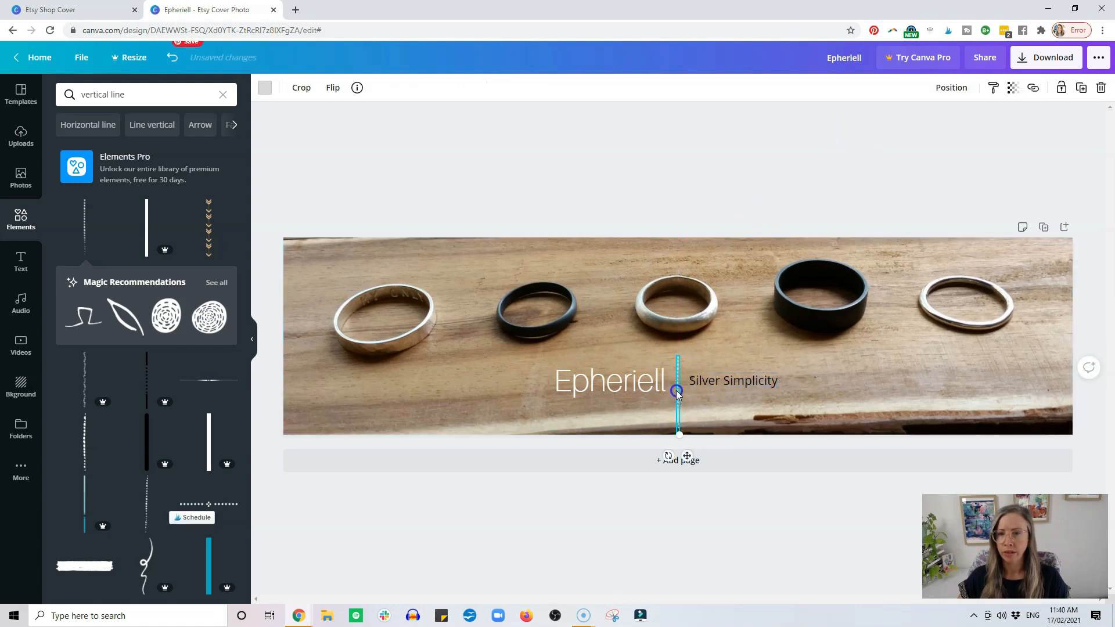
click(744, 162)
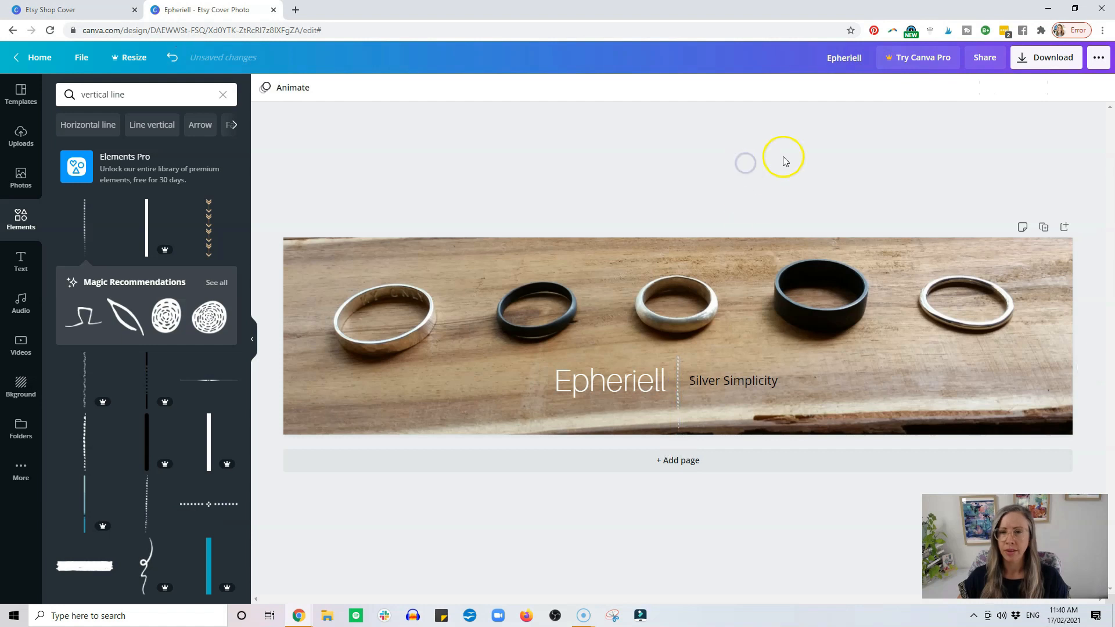